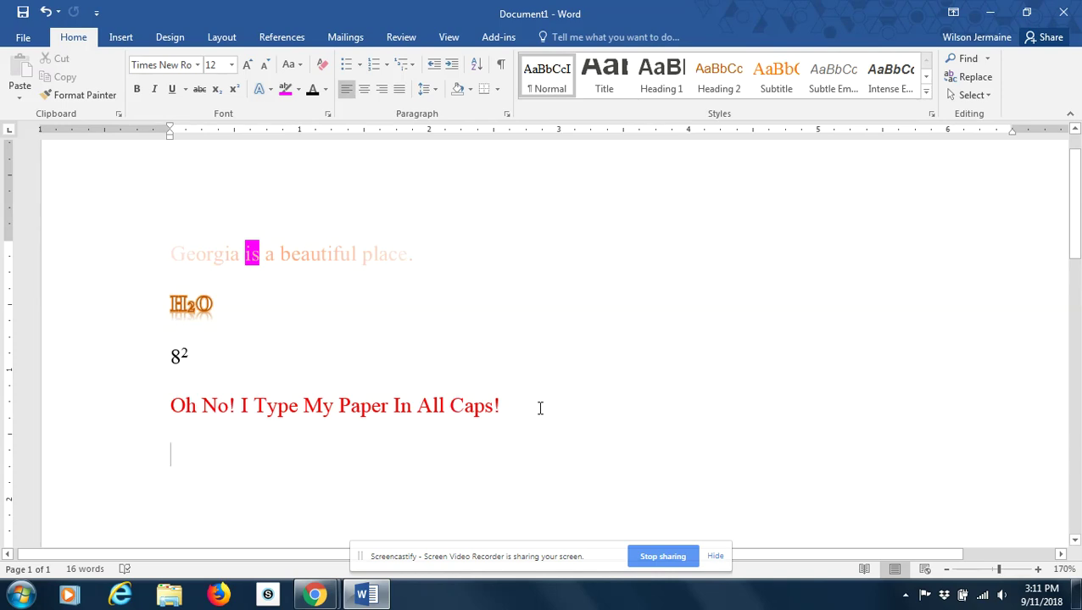
# Step: Enter the words Blue, Silver, Black, Gray and Green on separate lines below the red sentence
pyautogui.write('Blue')
pyautogui.press('Return')
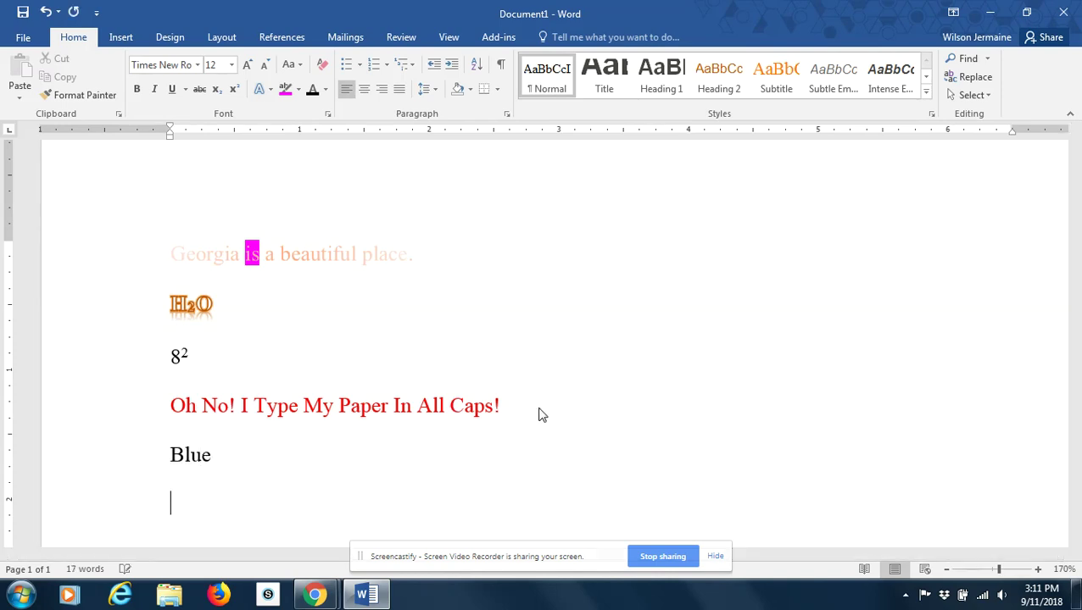
pyautogui.write('Silver')
pyautogui.press('Return')
pyautogui.write('Black')
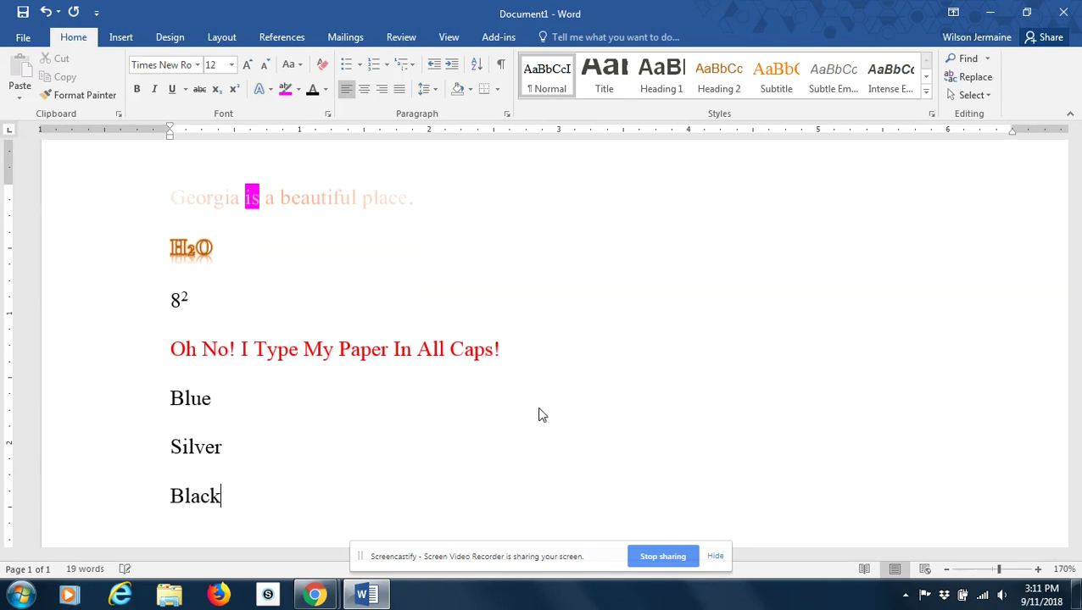
pyautogui.press('Return')
pyautogui.write('Ge')
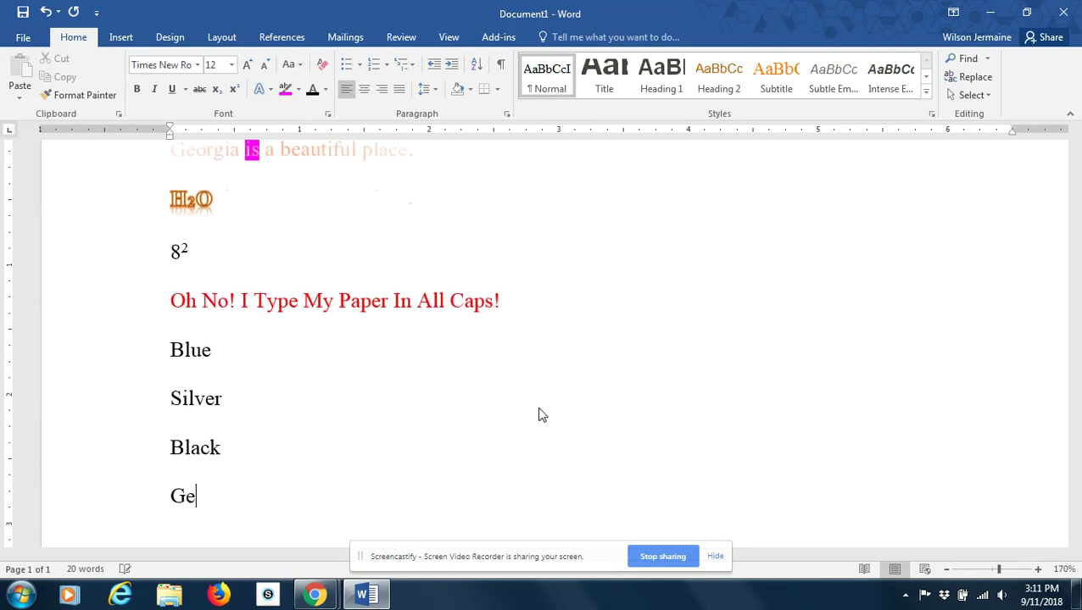
pyautogui.press('BackSpace')
pyautogui.write('ray')
pyautogui.press('Return')
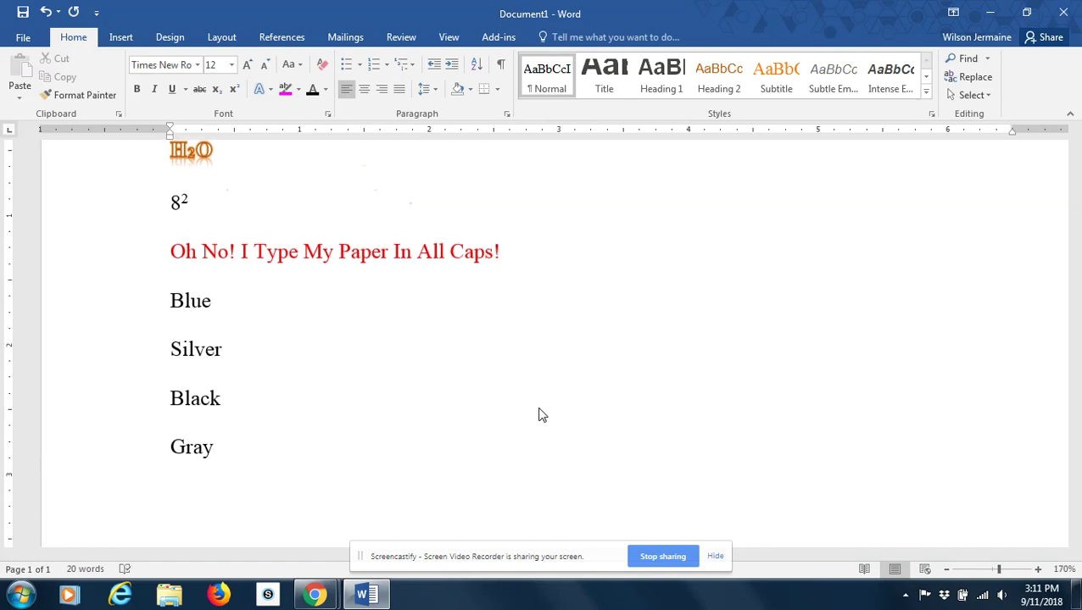
pyautogui.write('Green')
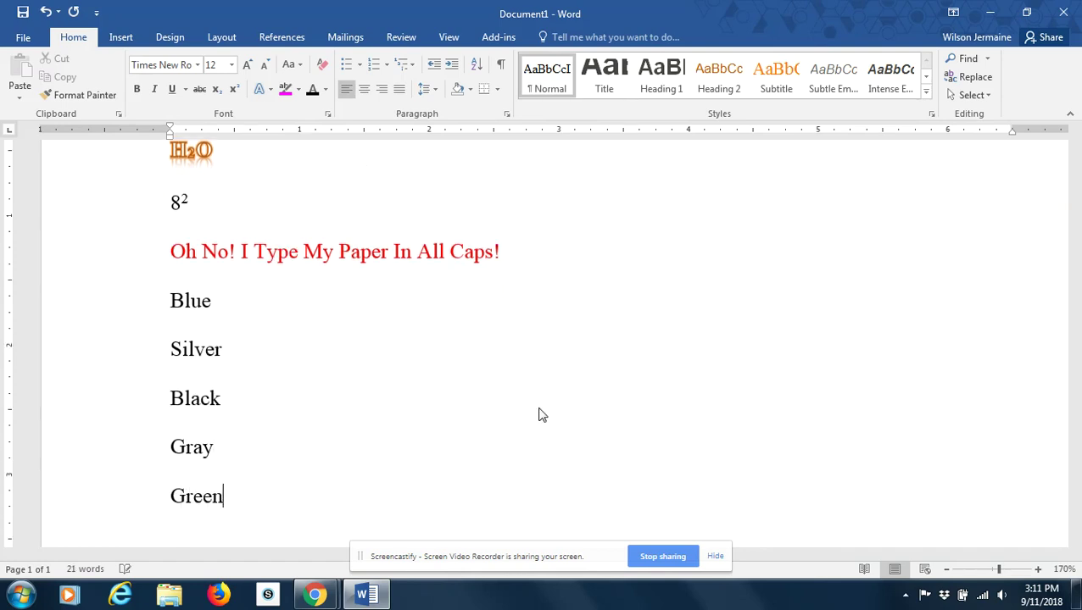
# Step: Turn the five color names from Blue to Green into a bulleted list with solid round bullets
pyautogui.moveTo(172, 295); pyautogui.dragTo(222, 493)
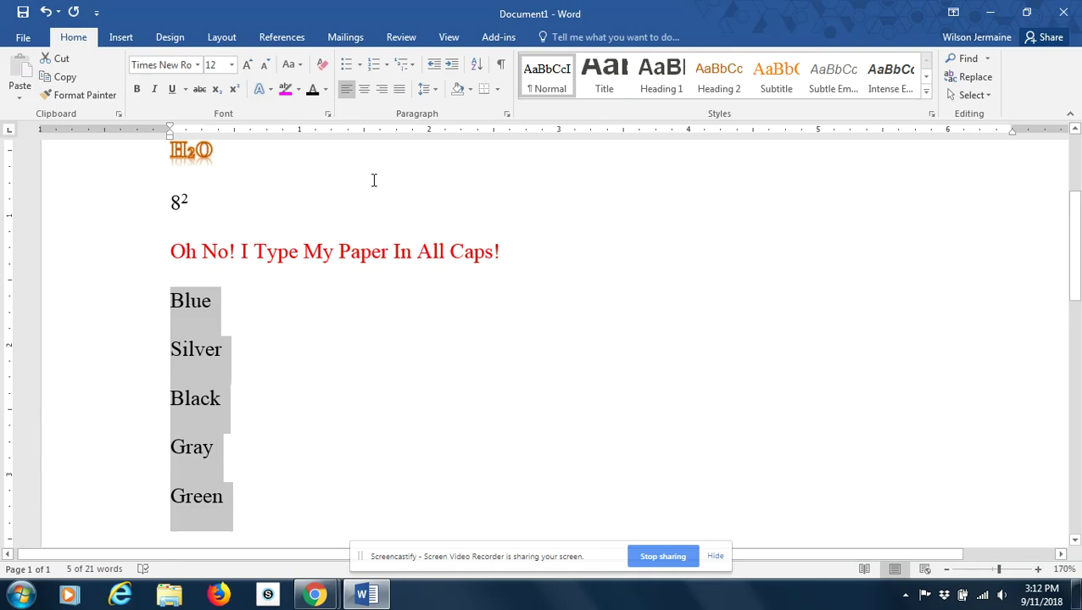
pyautogui.click(347, 68)
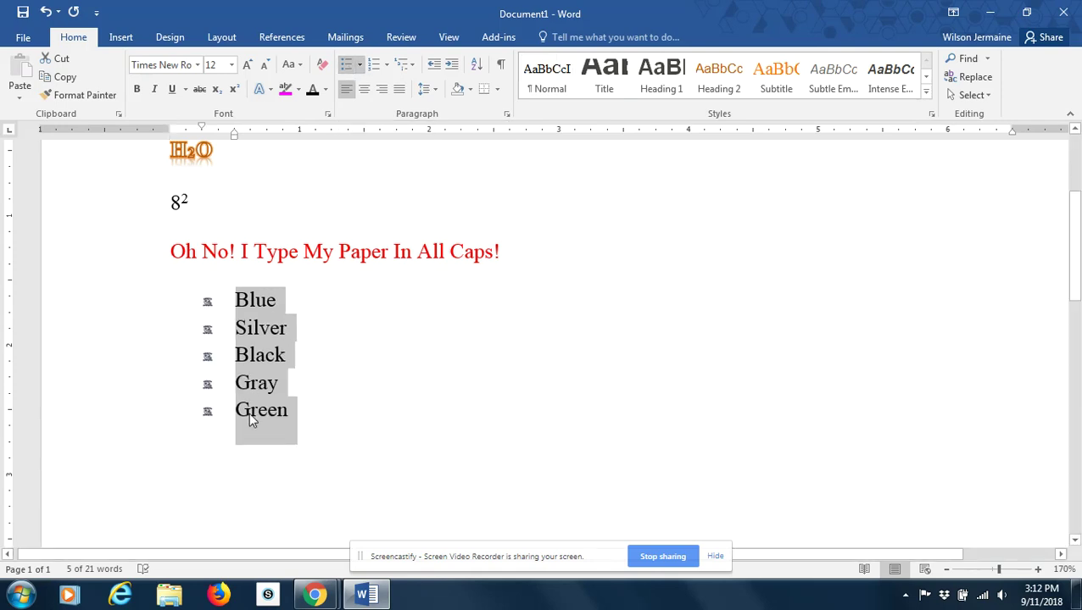
pyautogui.click(359, 65)
pyautogui.click(472, 113)
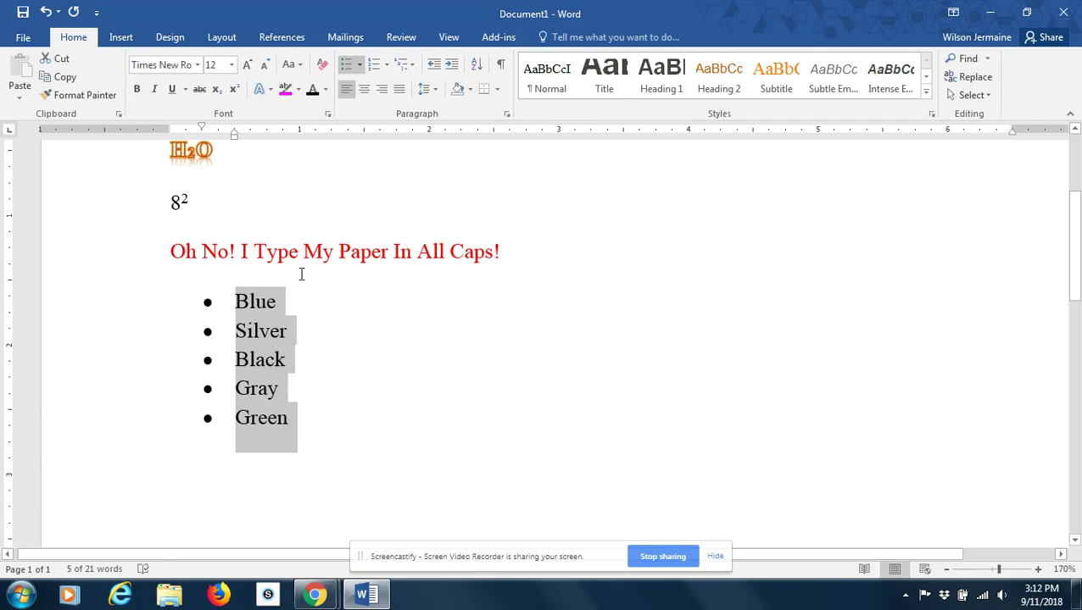
# Step: Define a new round bullet with font size 28 for the color list, and undo the change
pyautogui.click(361, 66)
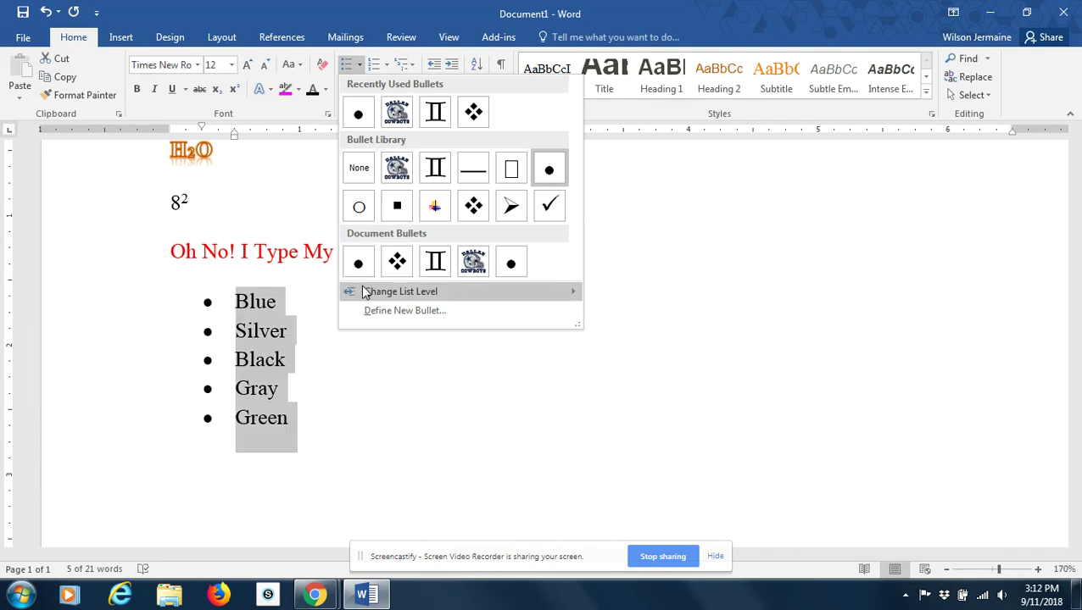
pyautogui.click(413, 311)
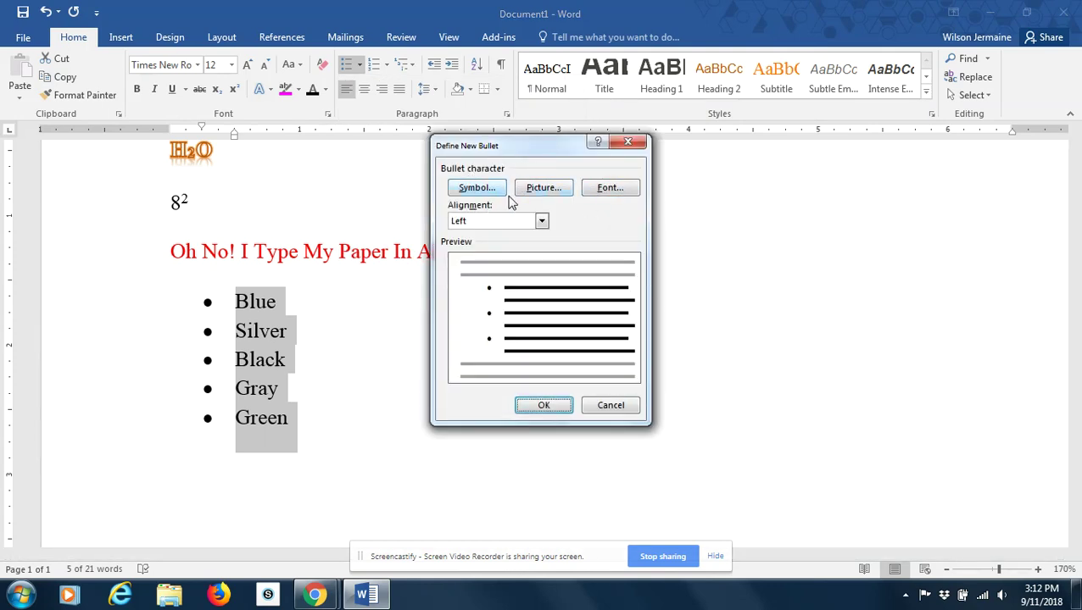
pyautogui.click(624, 189)
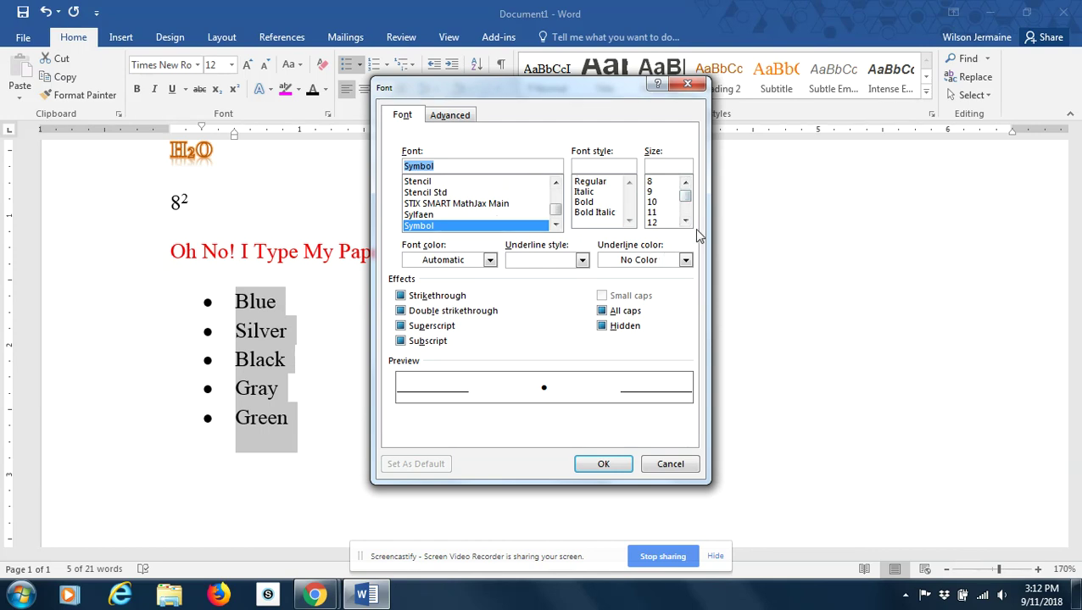
pyautogui.scroll(-4, 683, 212)
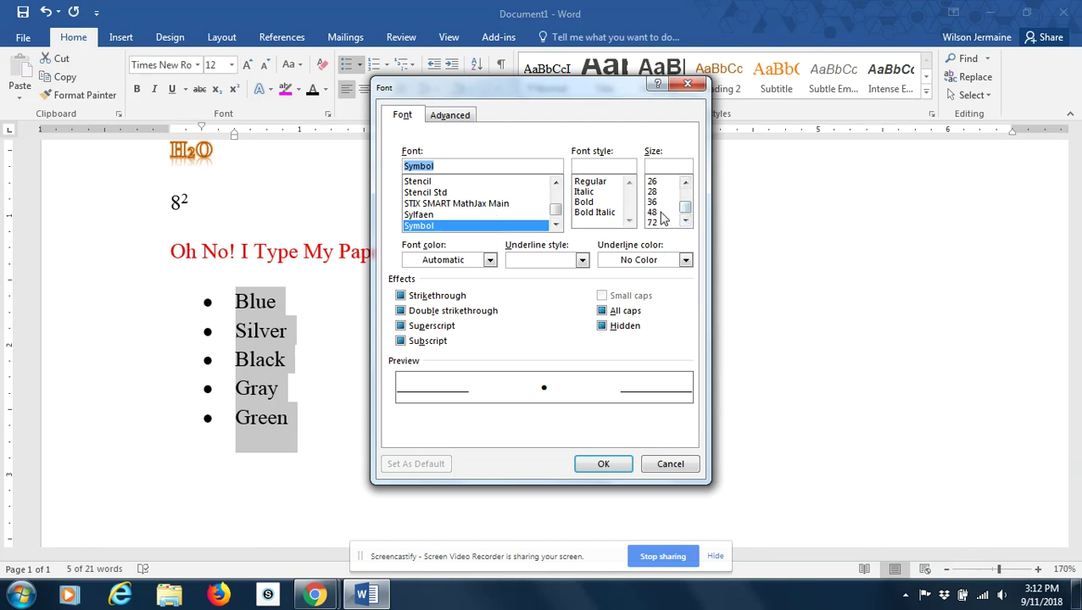
pyautogui.click(660, 212)
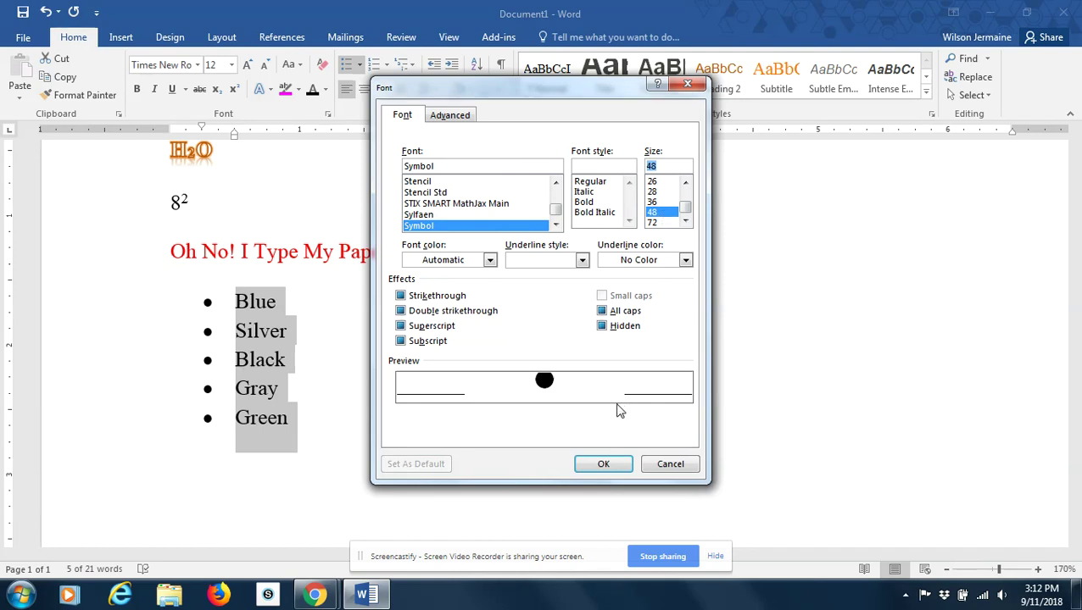
pyautogui.click(664, 192)
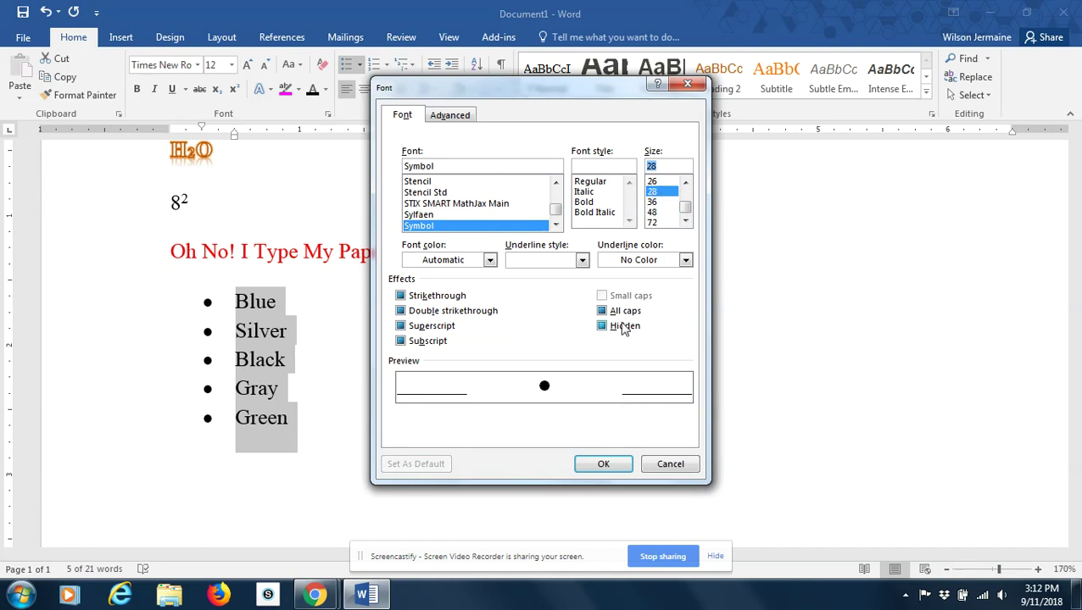
pyautogui.click(600, 462)
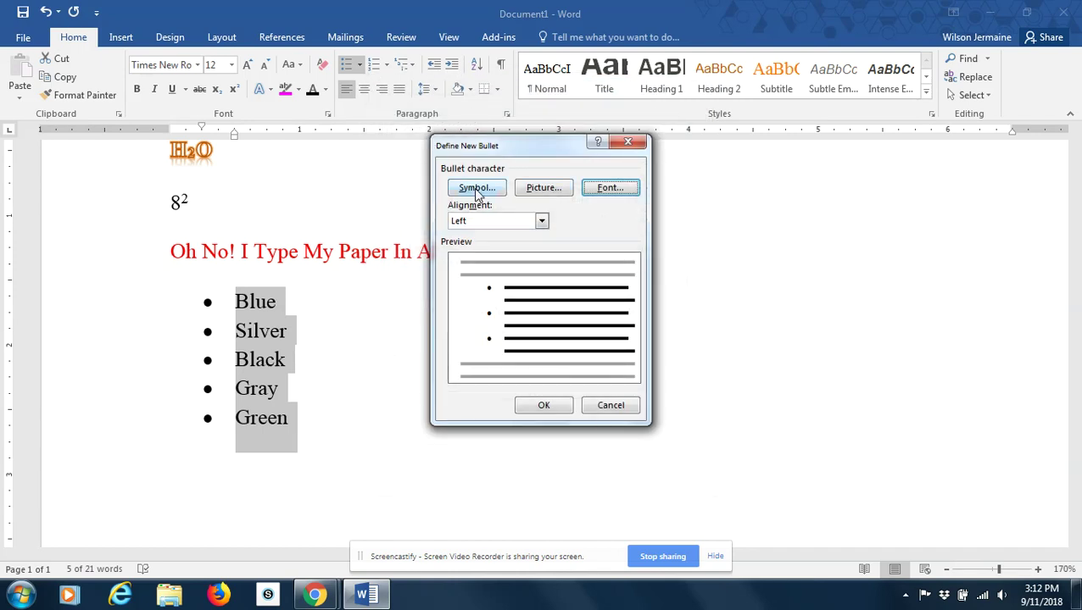
pyautogui.click(556, 408)
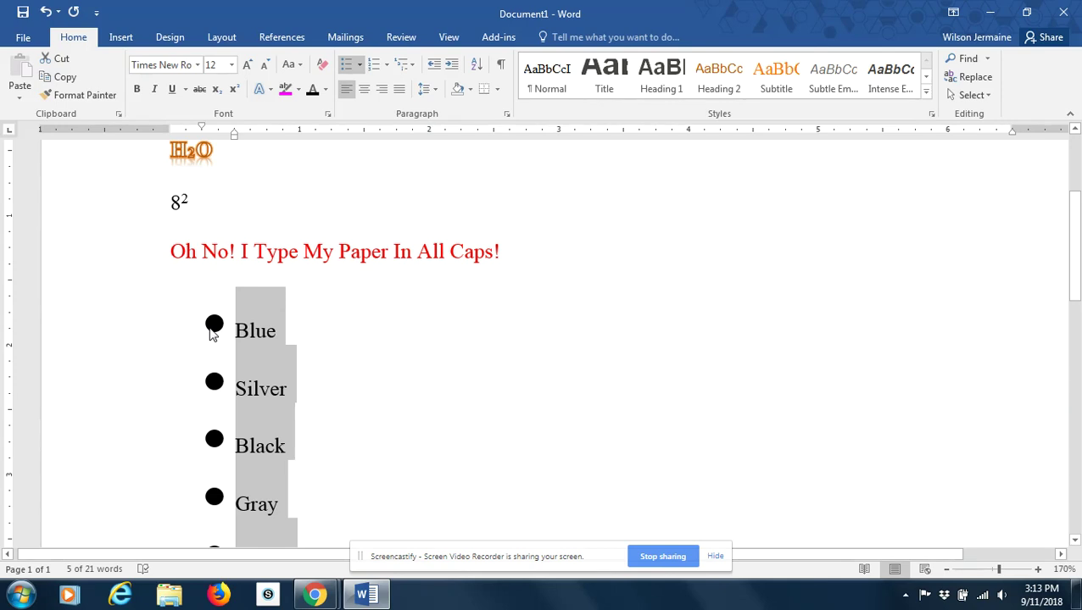
pyautogui.hotkey('ctrl', 'z')
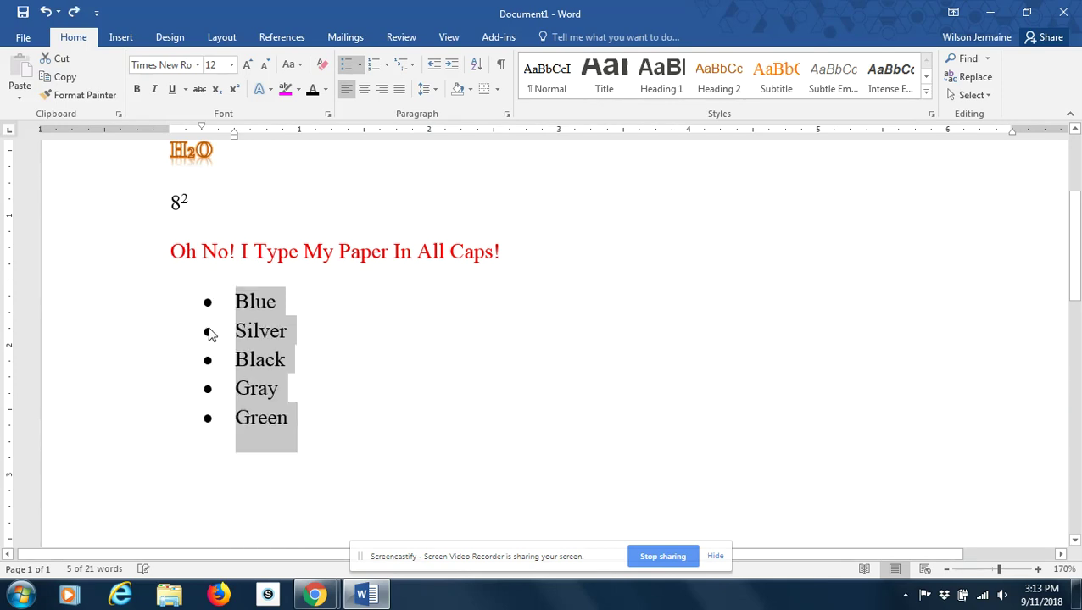
# Step: Define a new bullet for the color list using the Wingdings swirl symbol with character code 154
pyautogui.click(362, 65)
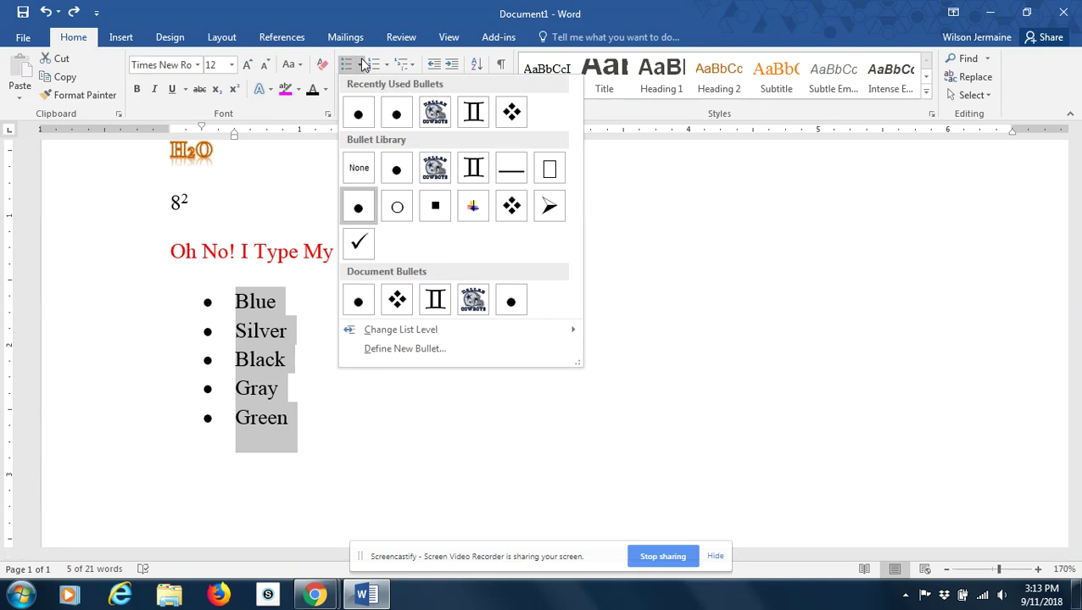
pyautogui.click(394, 350)
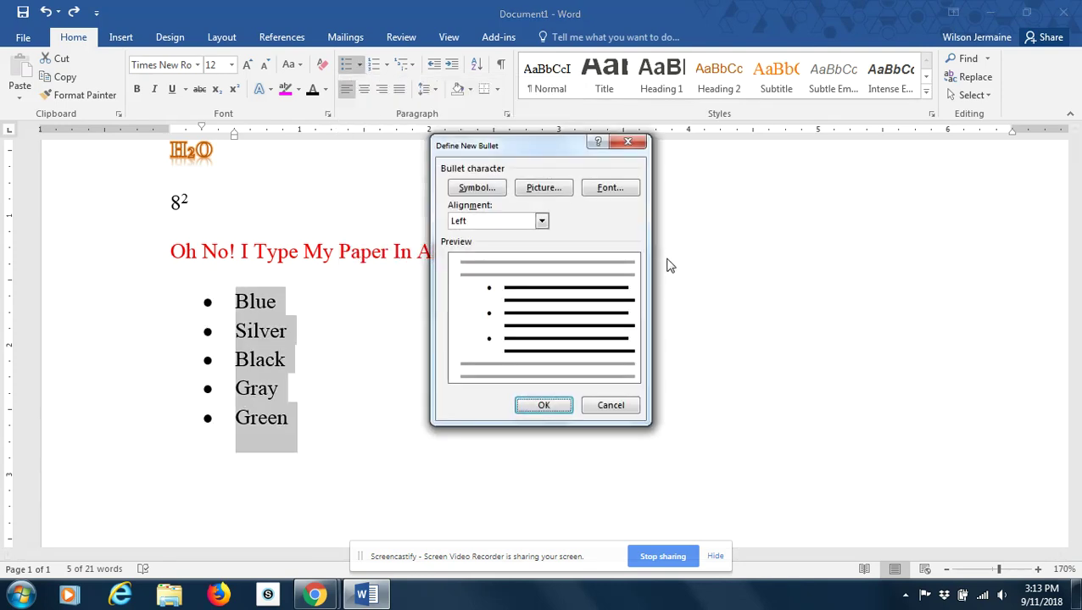
pyautogui.click(489, 188)
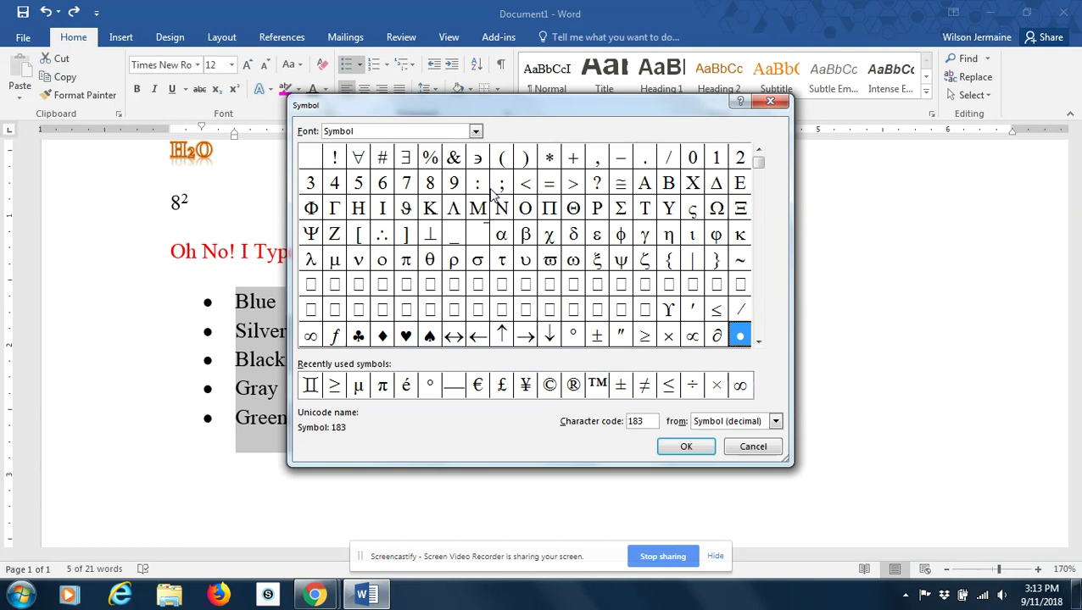
pyautogui.click(477, 133)
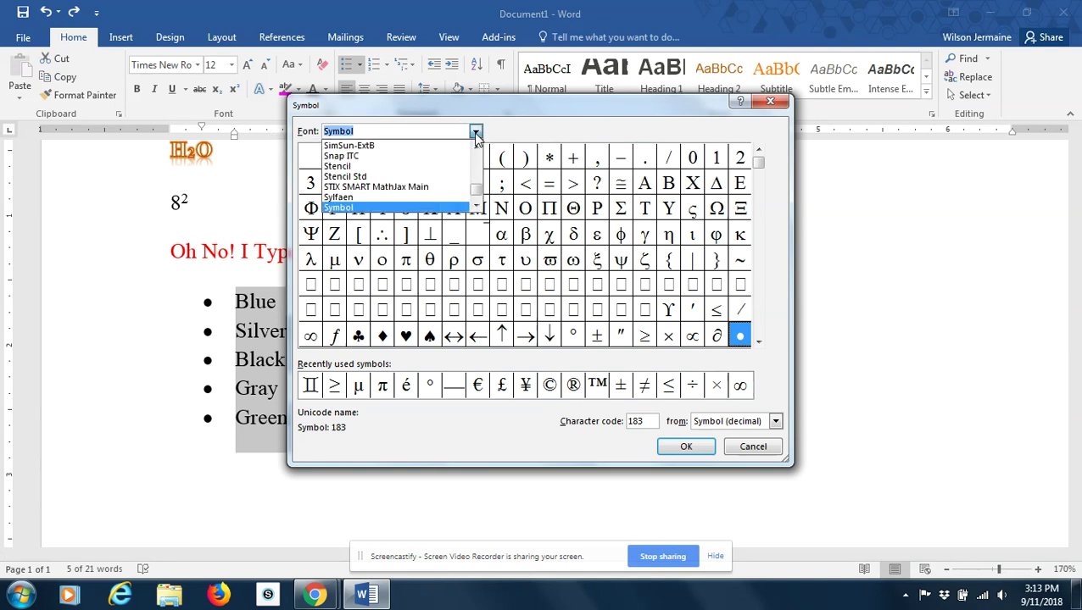
pyautogui.click(477, 207)
pyautogui.click(477, 208)
pyautogui.click(477, 208)
pyautogui.click(476, 208)
pyautogui.click(477, 208)
pyautogui.click(477, 208)
pyautogui.click(476, 207)
pyautogui.click(477, 208)
pyautogui.click(477, 208)
pyautogui.click(476, 207)
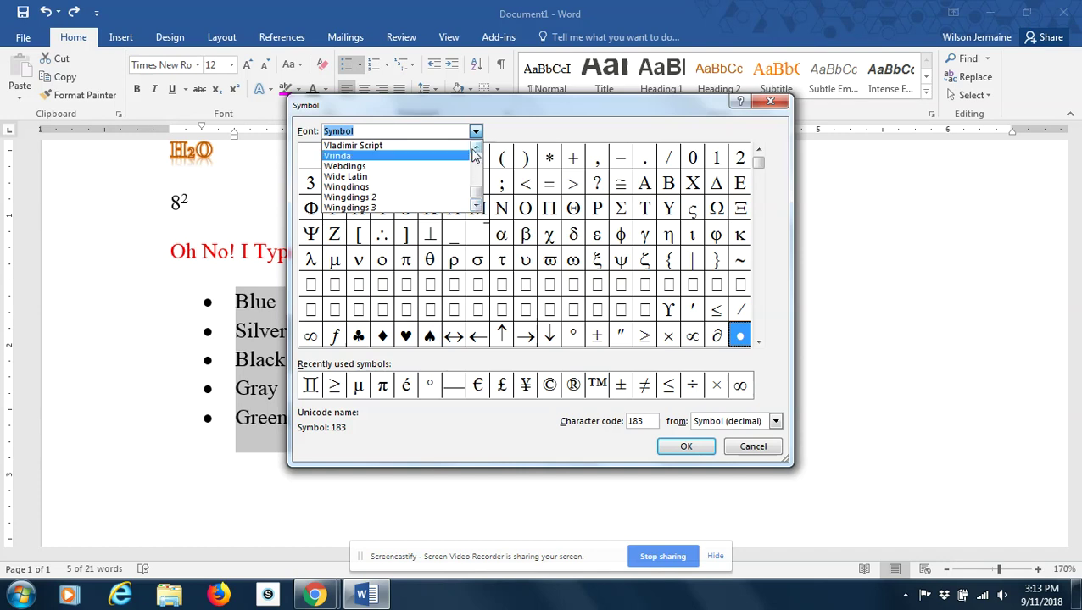
pyautogui.click(372, 187)
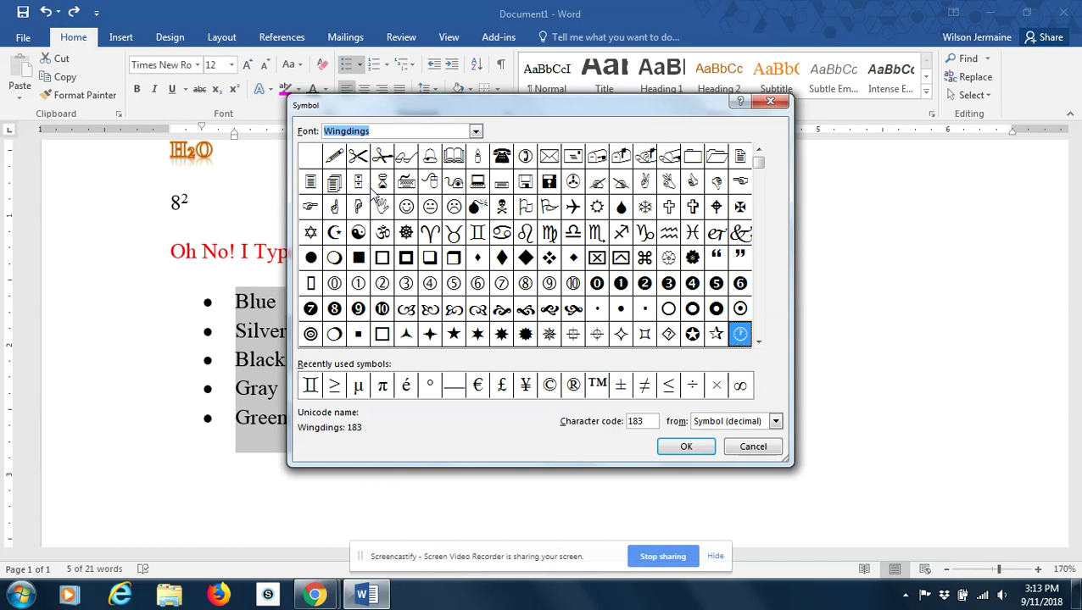
pyautogui.click(501, 310)
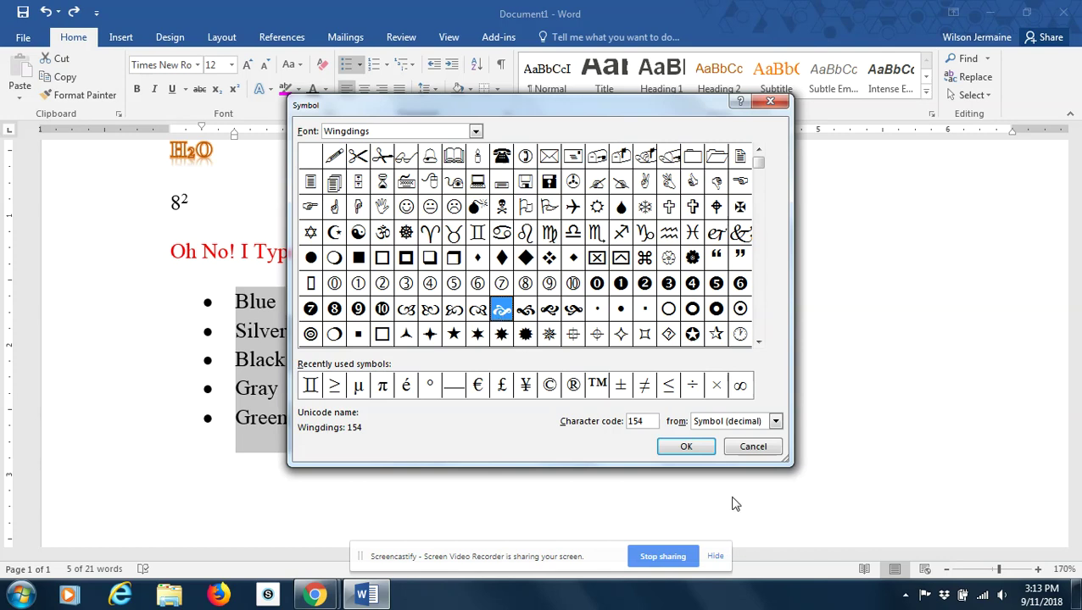
pyautogui.click(686, 448)
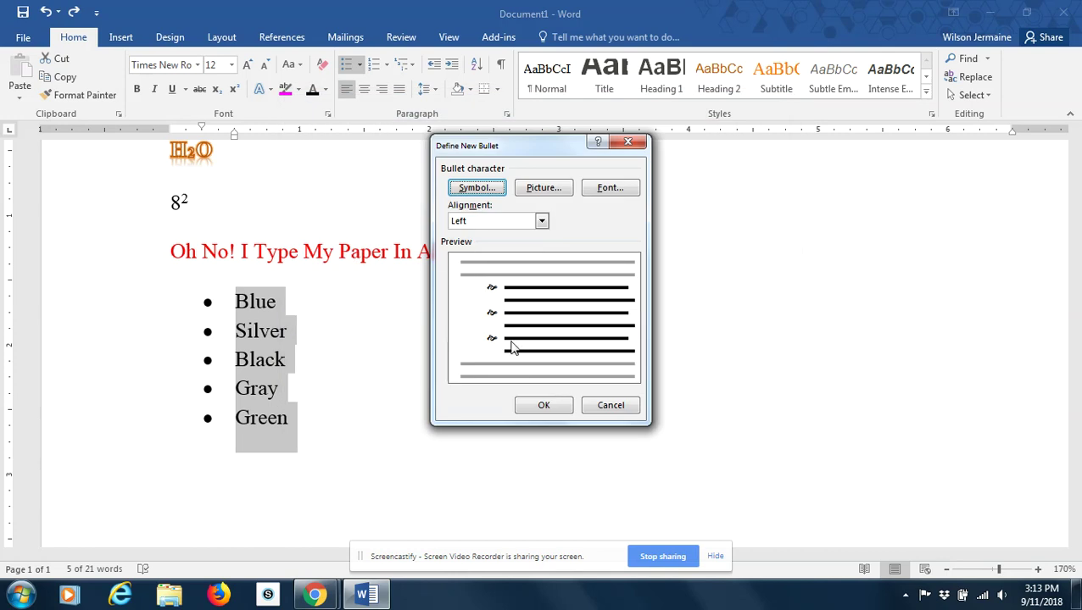
pyautogui.click(542, 405)
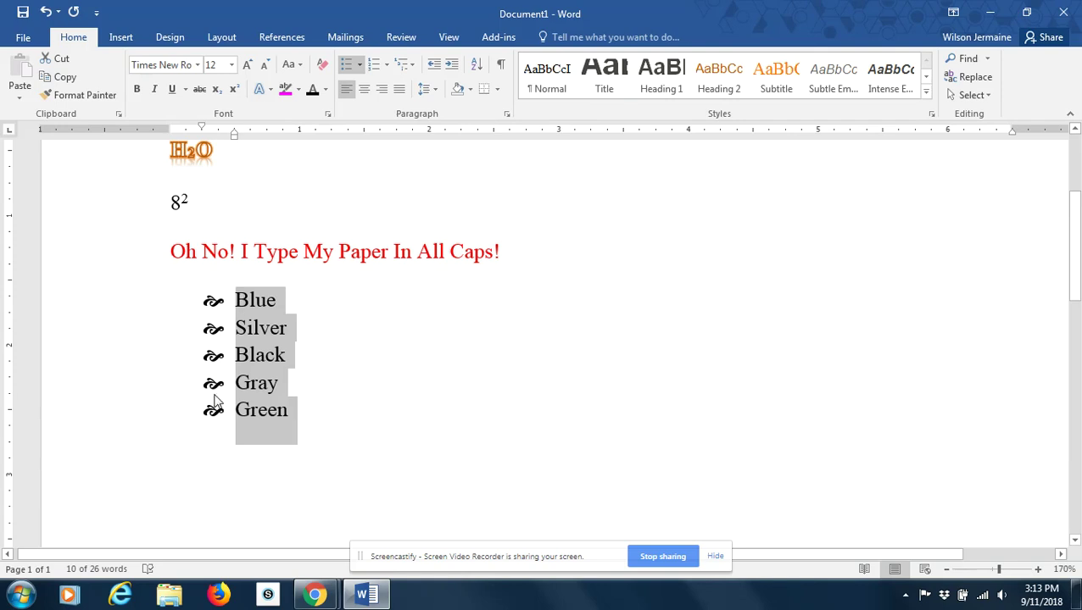
# Step: Start defining a new picture bullet for the color list and search Bing images for "hearts"
pyautogui.click(361, 66)
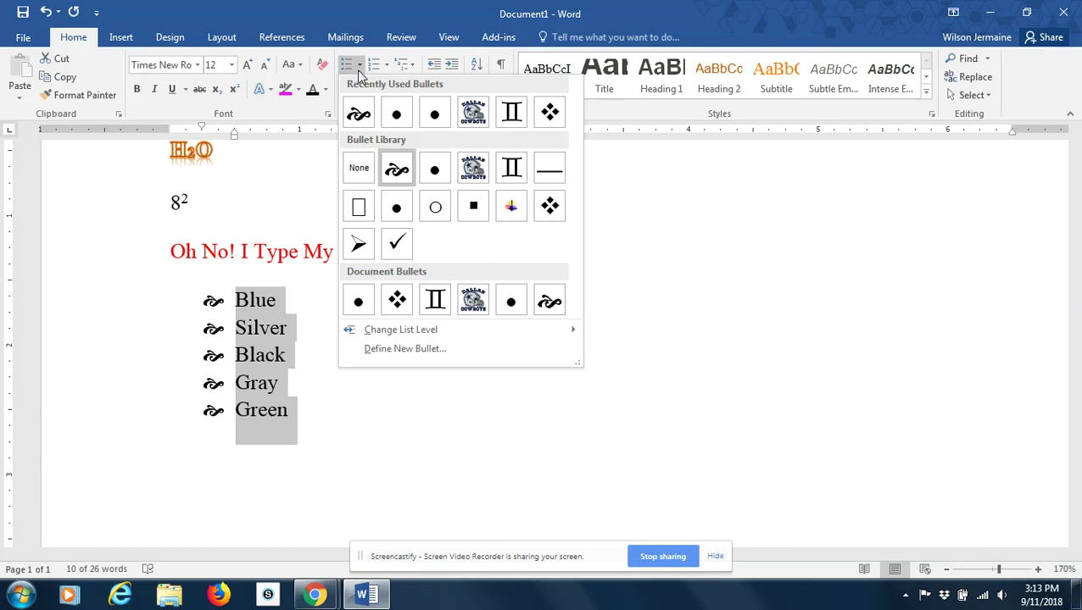
pyautogui.click(382, 357)
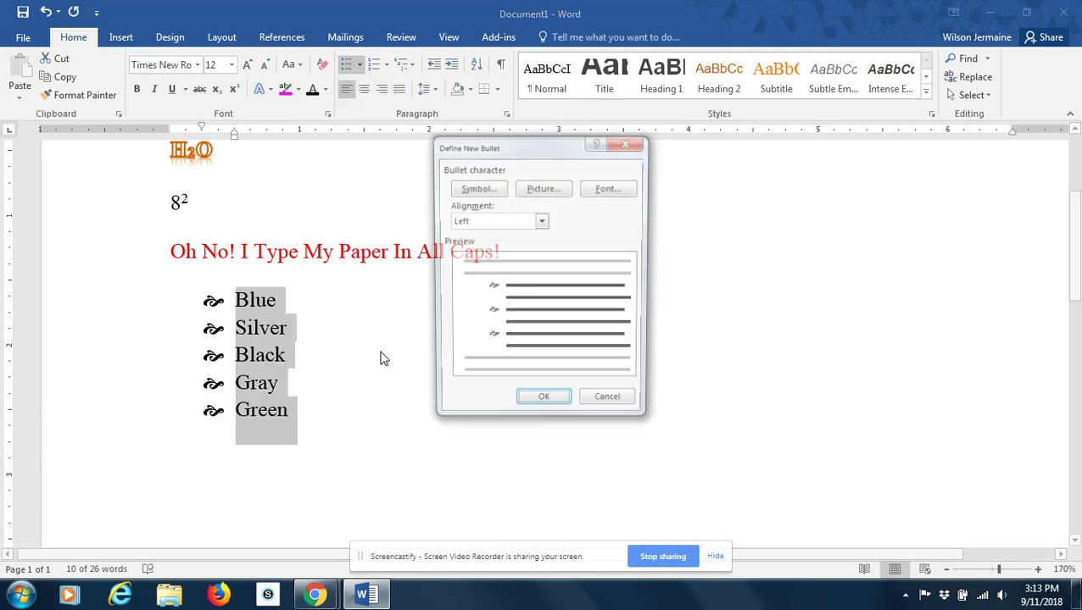
pyautogui.click(549, 190)
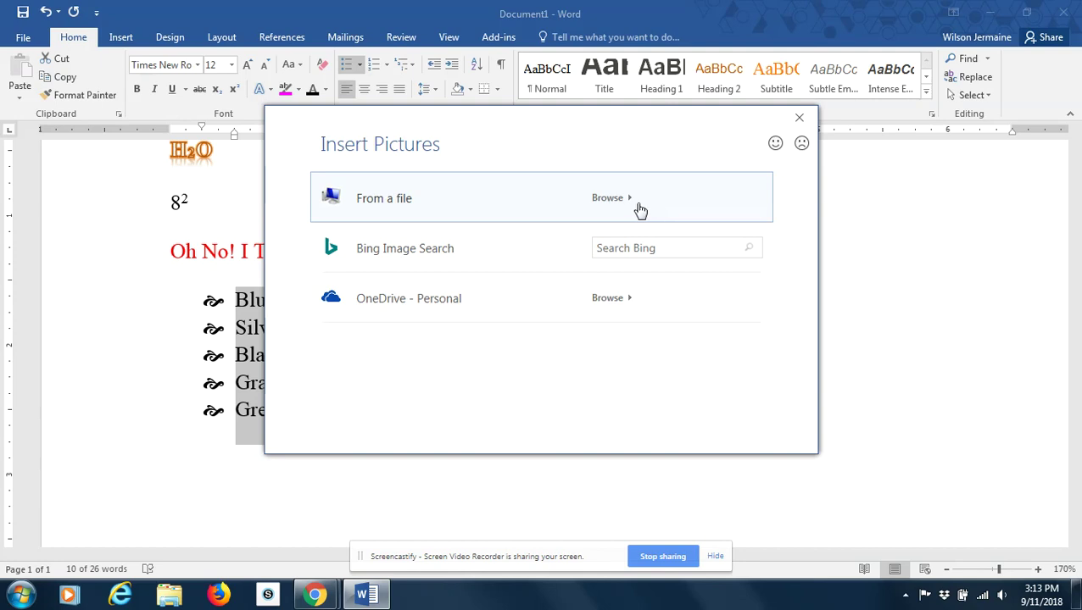
pyautogui.click(637, 248)
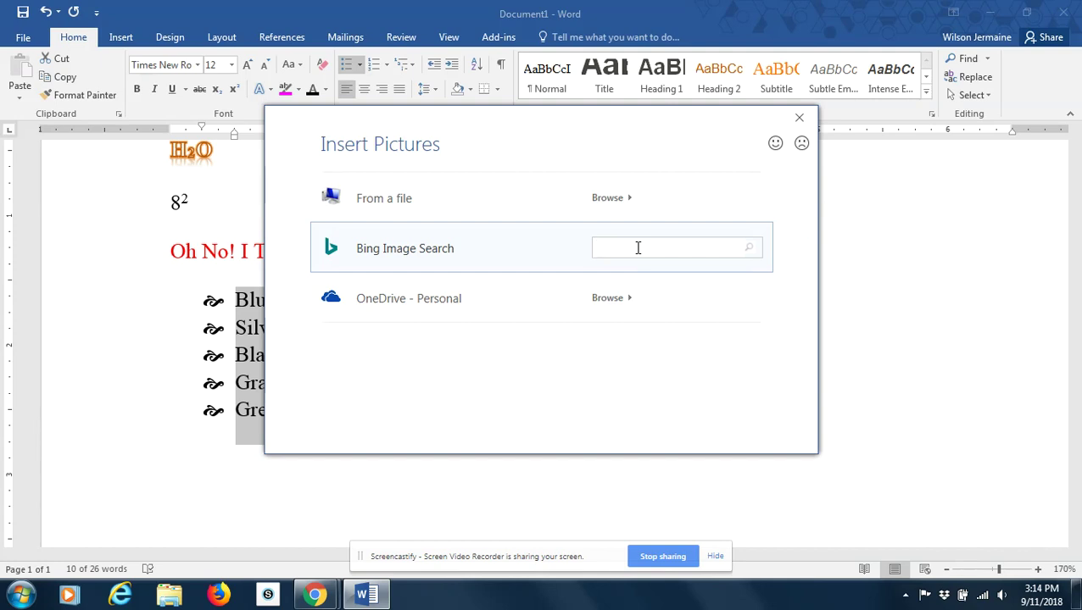
pyautogui.write('hearts')
pyautogui.press('Return')
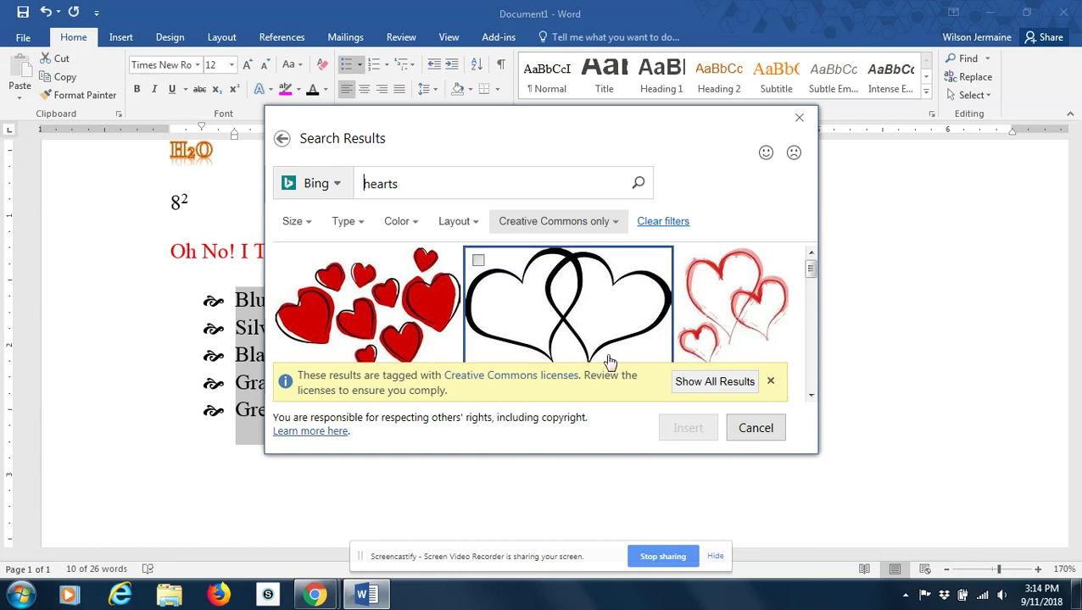
# Step: Insert the single glossy red heart image as the bullet picture and apply it to the color list
pyautogui.click(810, 399)
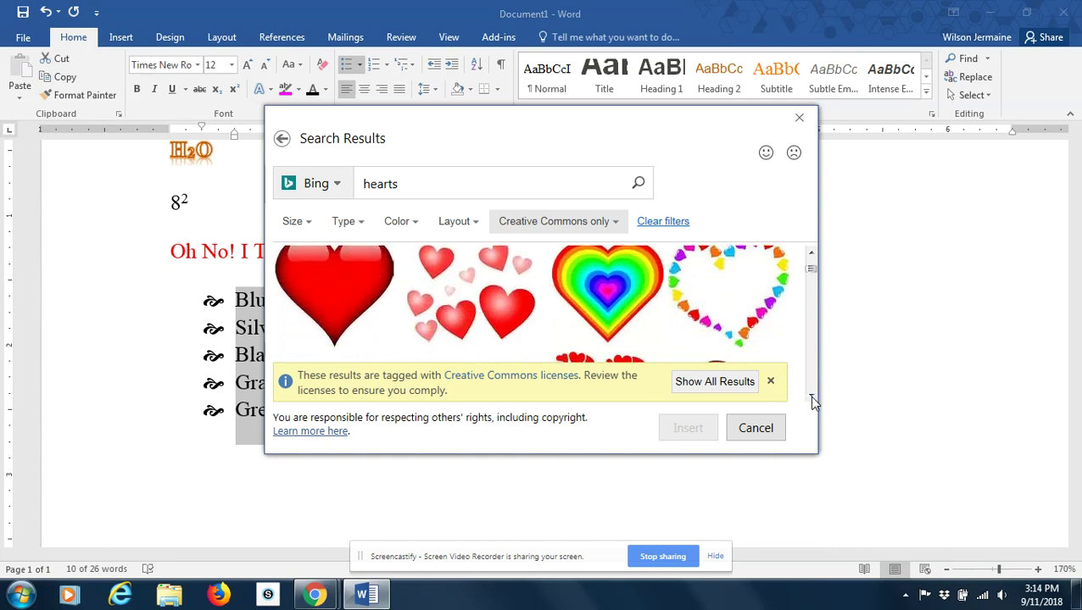
pyautogui.click(357, 307)
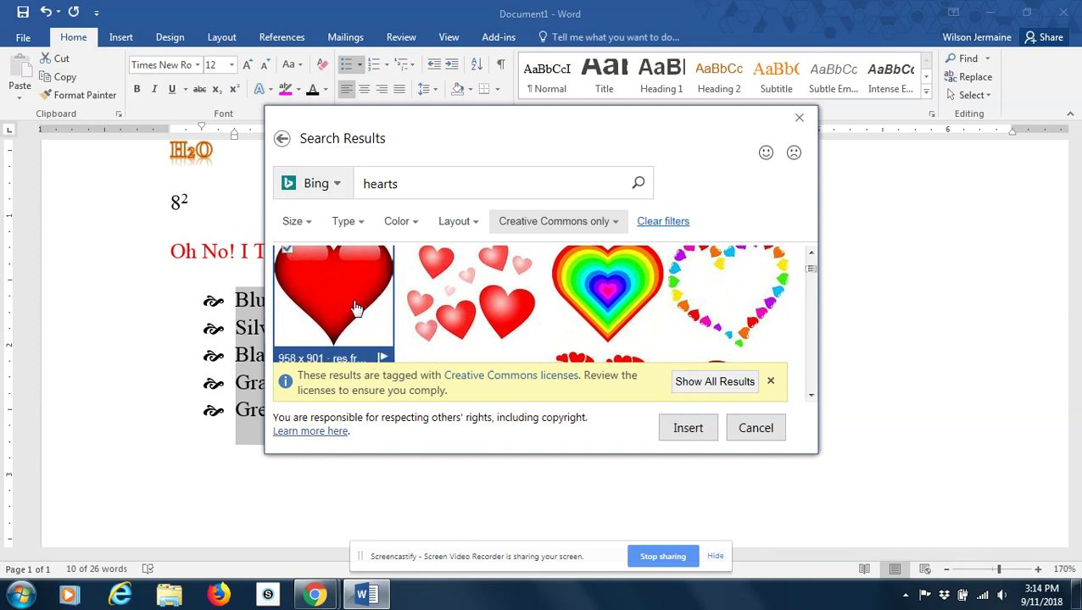
pyautogui.click(697, 430)
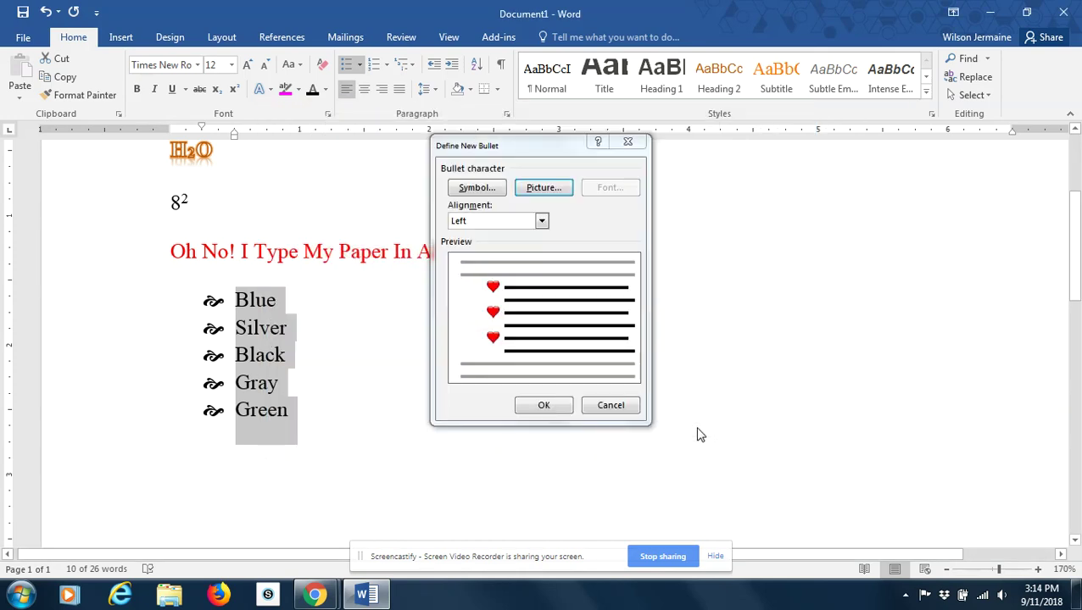
pyautogui.click(539, 407)
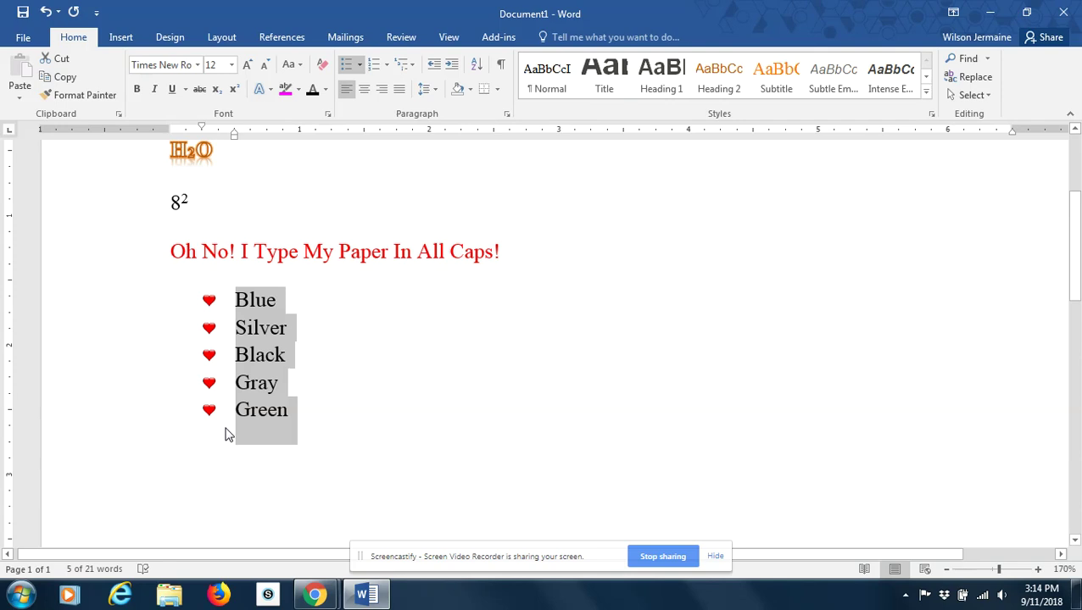
# Step: Replace the heart bullets of the color list with 1., 2., 3. numbering and preview other numbering formats
pyautogui.click(373, 66)
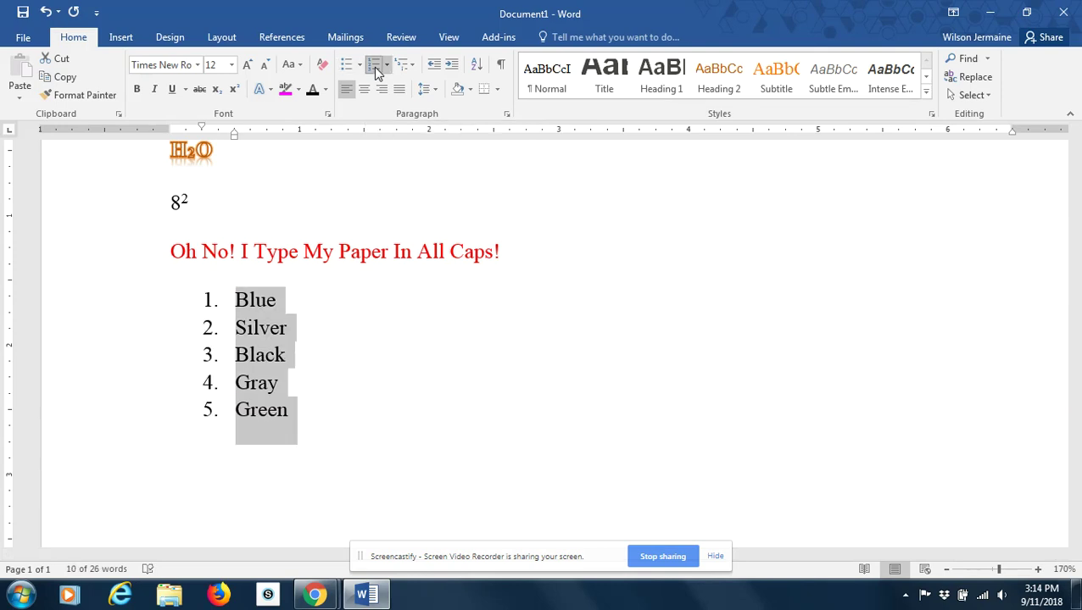
pyautogui.click(387, 67)
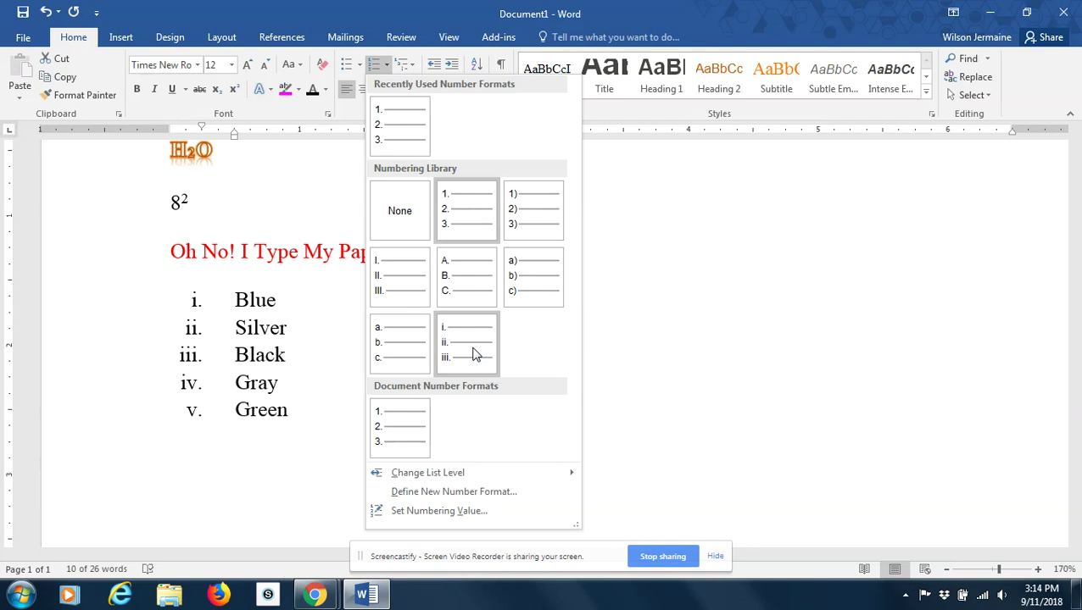
pyautogui.click(647, 367)
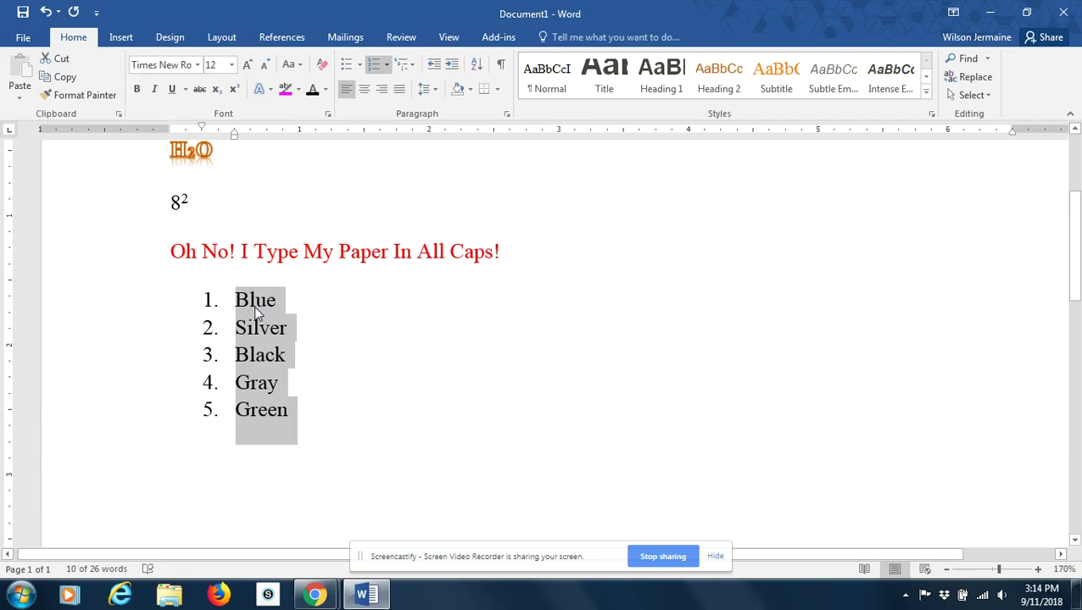
# Step: Indent the numbered color list by two levels, and move it back out to the page margin
pyautogui.press('Tab')
pyautogui.press('Tab')
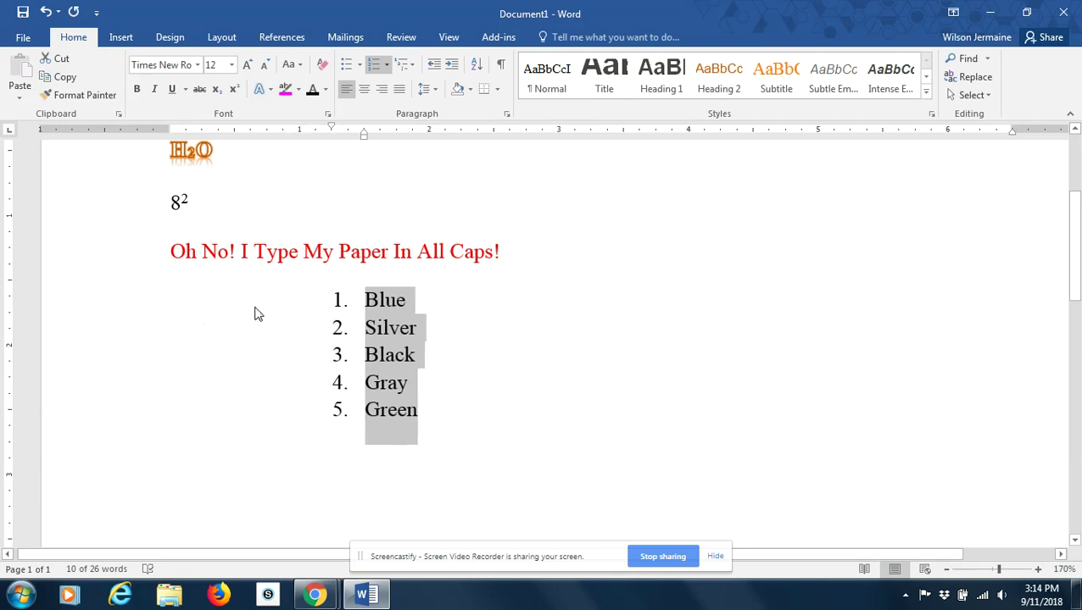
pyautogui.hotkey('shift', 'Tab')
pyautogui.hotkey('shift', 'Tab')
pyautogui.hotkey('shift', 'Tab')
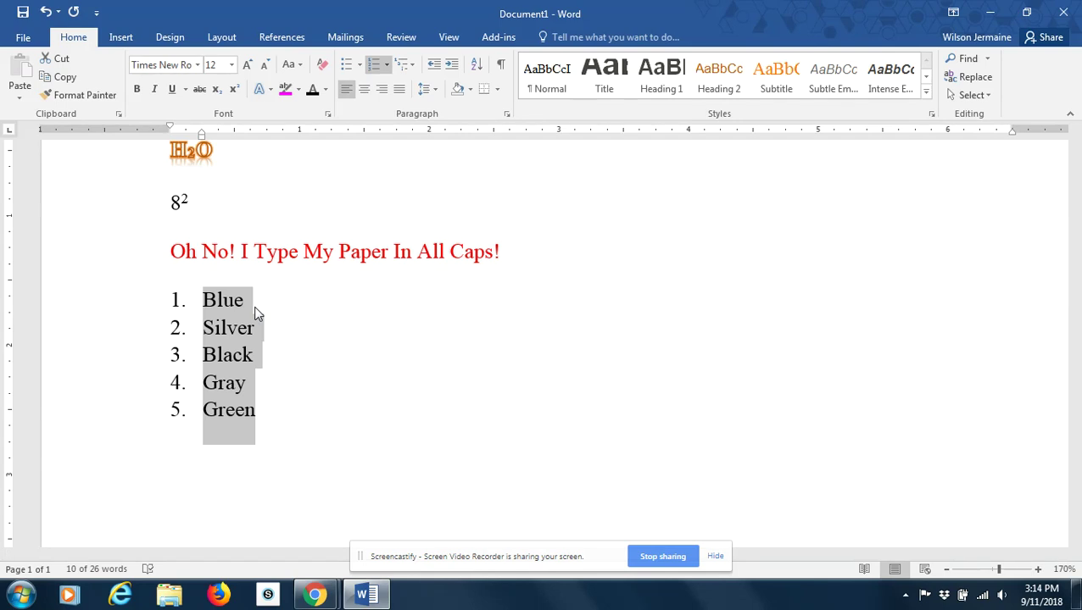
# Step: Center the color list and remove its numbering by choosing the None format
pyautogui.click(367, 95)
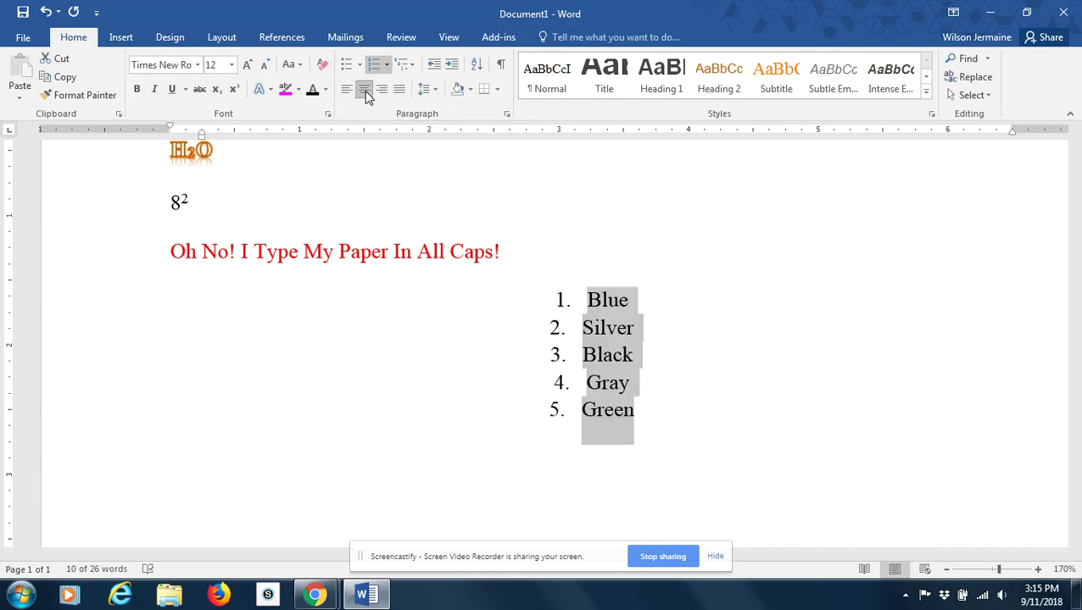
pyautogui.click(386, 66)
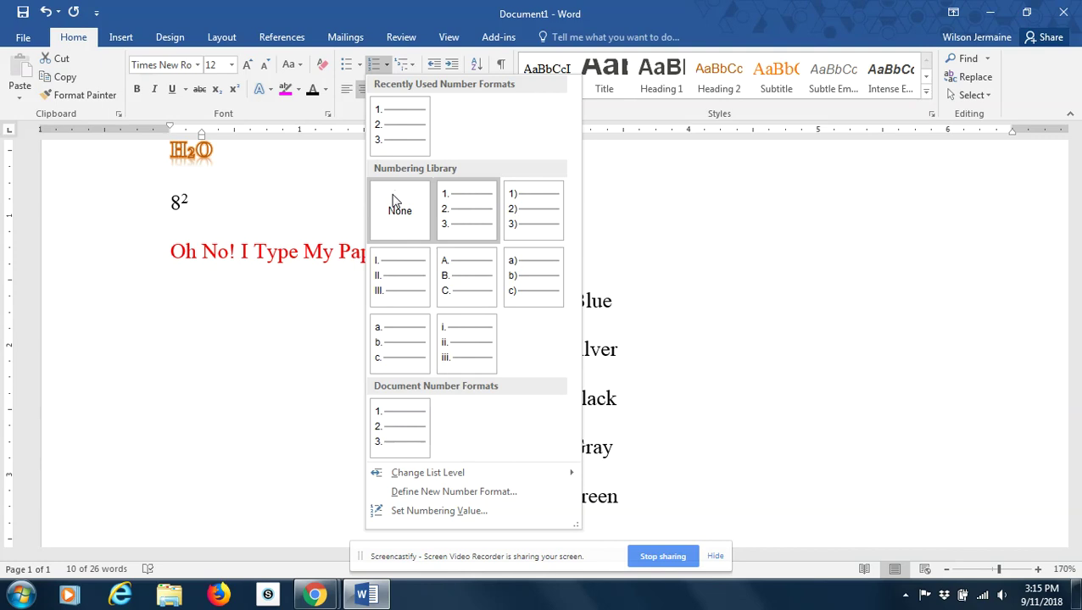
pyautogui.click(392, 195)
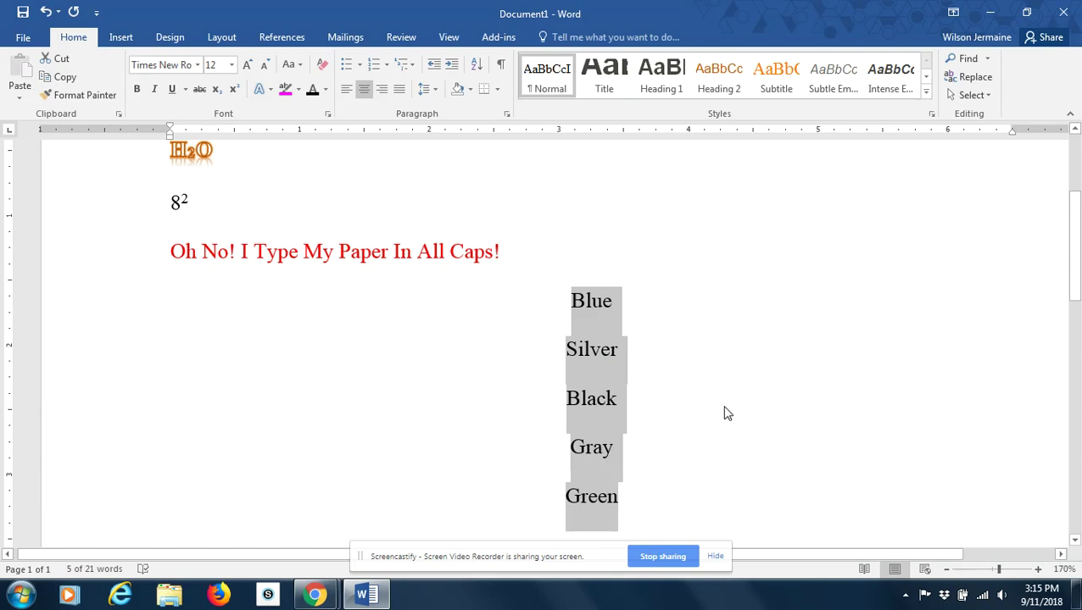
# Step: View the whole page at 50% zoom to examine where the centered color list sits between the margins
pyautogui.click(946, 570)
pyautogui.click(946, 569)
pyautogui.click(946, 570)
pyautogui.click(946, 570)
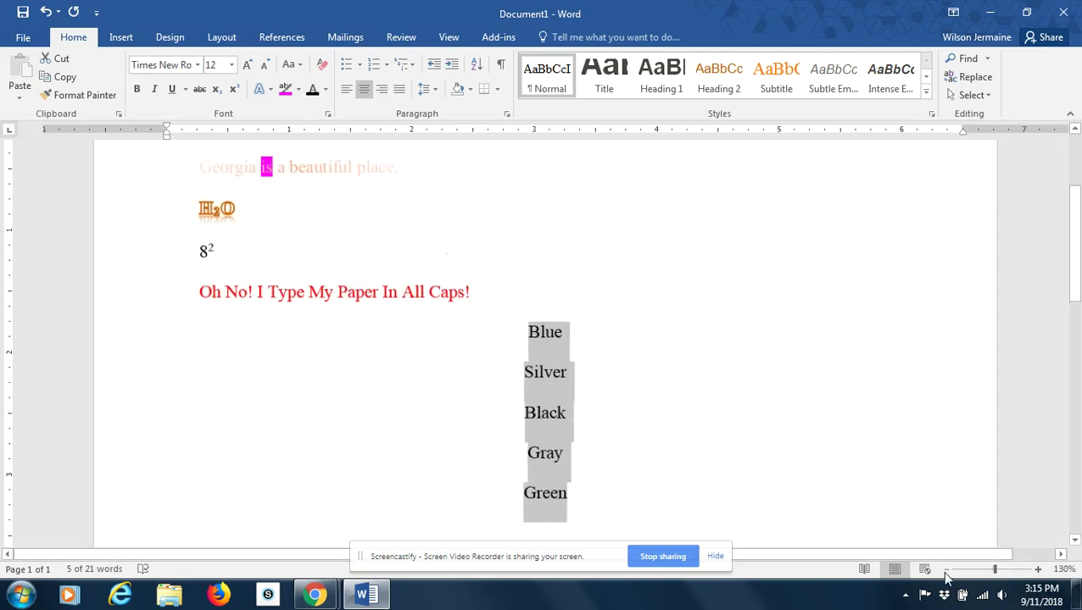
pyautogui.doubleClick(946, 569)
pyautogui.doubleClick(946, 569)
pyautogui.doubleClick(946, 569)
pyautogui.click(946, 570)
pyautogui.click(946, 570)
pyautogui.click(544, 291)
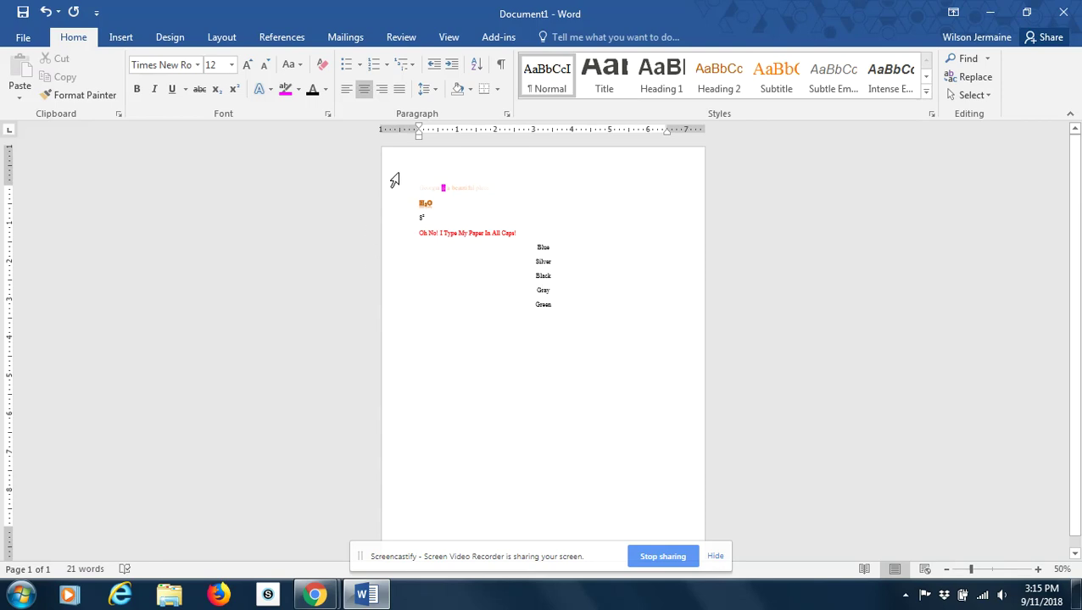
pyautogui.click(1038, 569)
pyautogui.click(1037, 568)
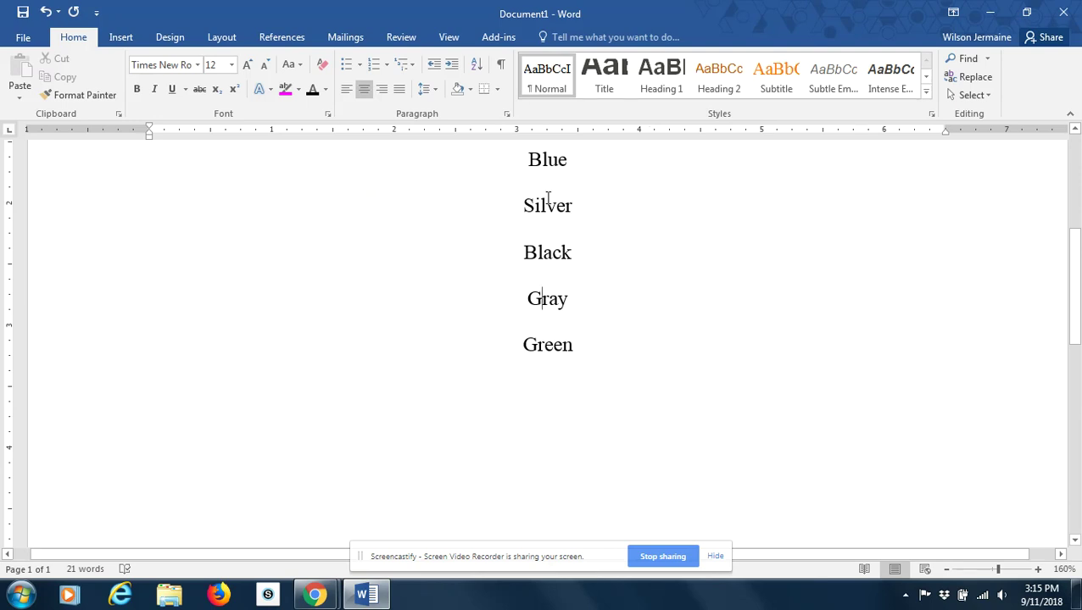
# Step: Try left, center and right alignment on the color list from Blue to Green, finishing with left alignment
pyautogui.scroll(2, 1070, 301)
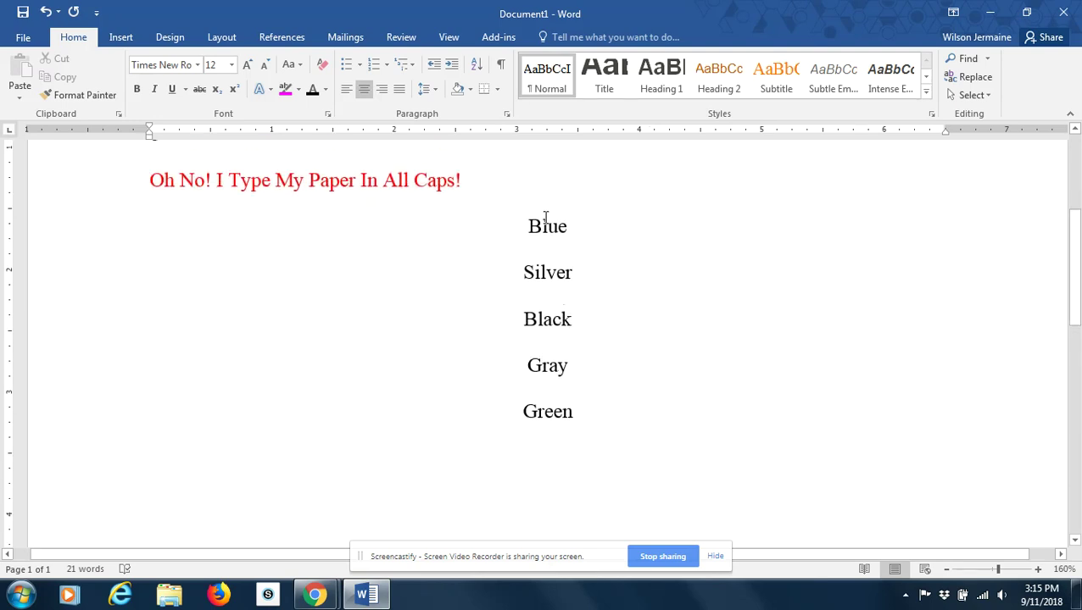
pyautogui.moveTo(532, 224); pyautogui.dragTo(578, 412)
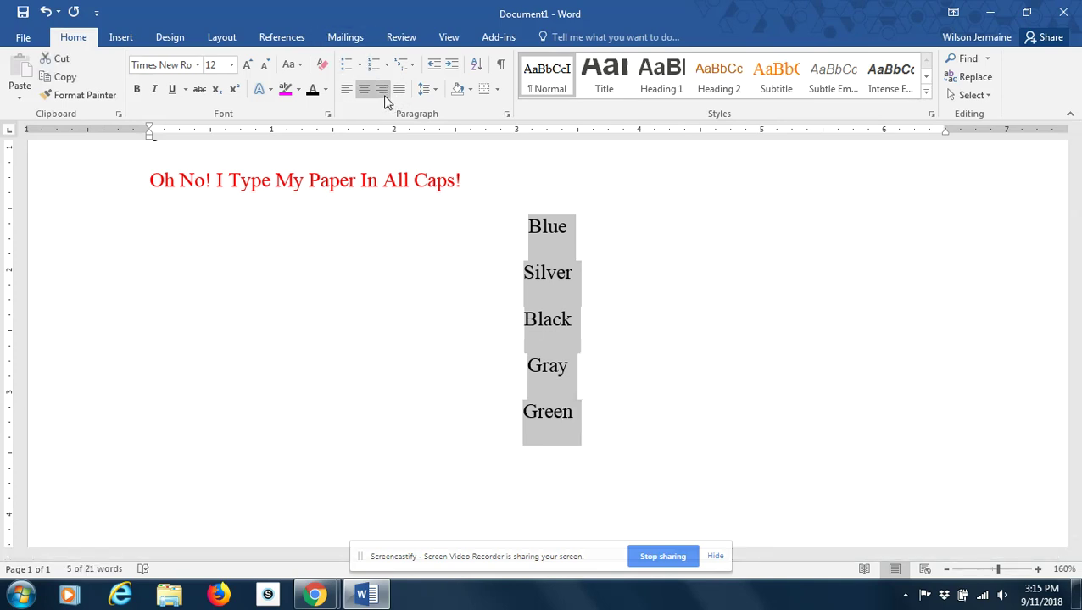
pyautogui.click(342, 91)
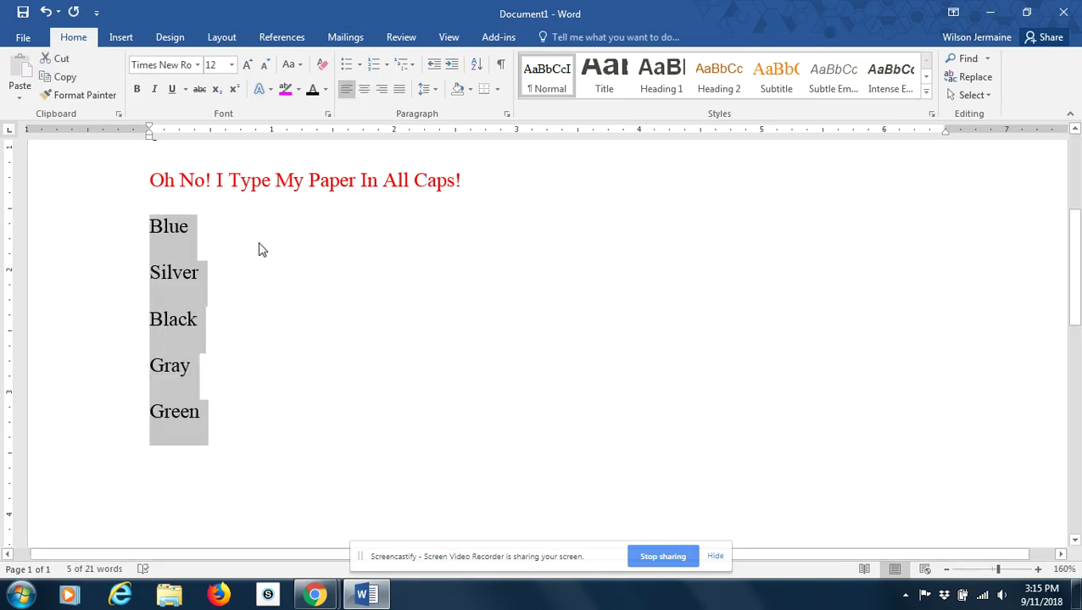
pyautogui.click(363, 90)
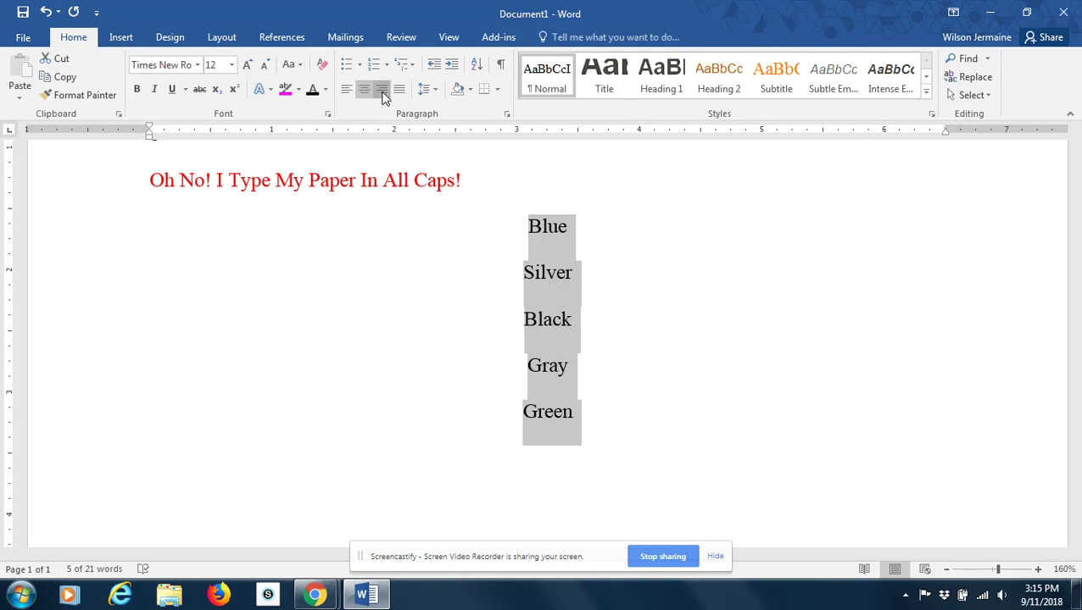
pyautogui.click(382, 91)
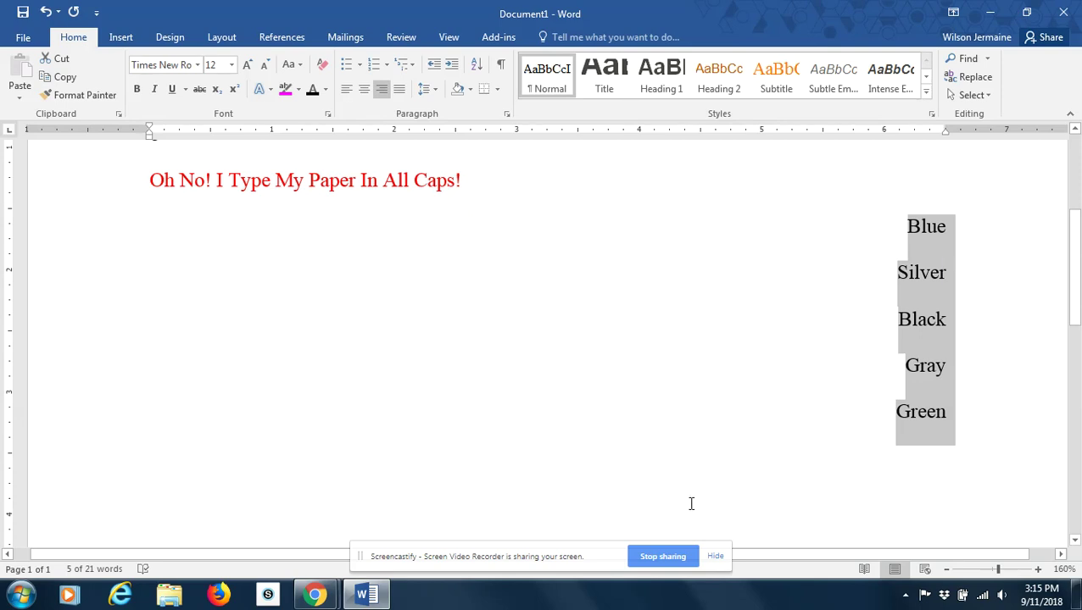
pyautogui.click(344, 91)
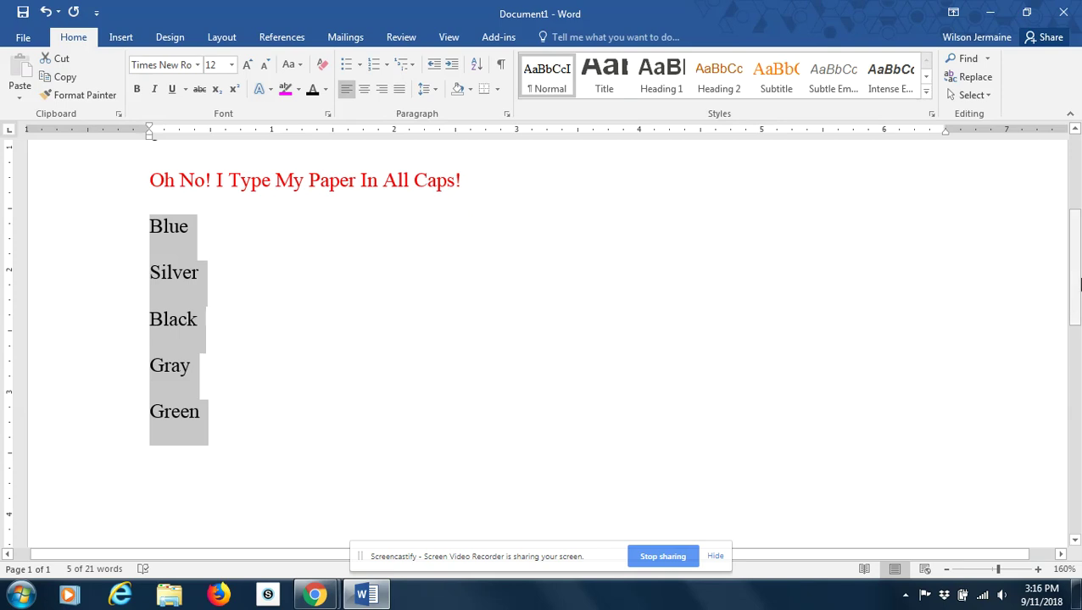
# Step: Set the line spacing of the color list to 2.0
pyautogui.moveTo(1074, 276); pyautogui.dragTo(1075, 244)
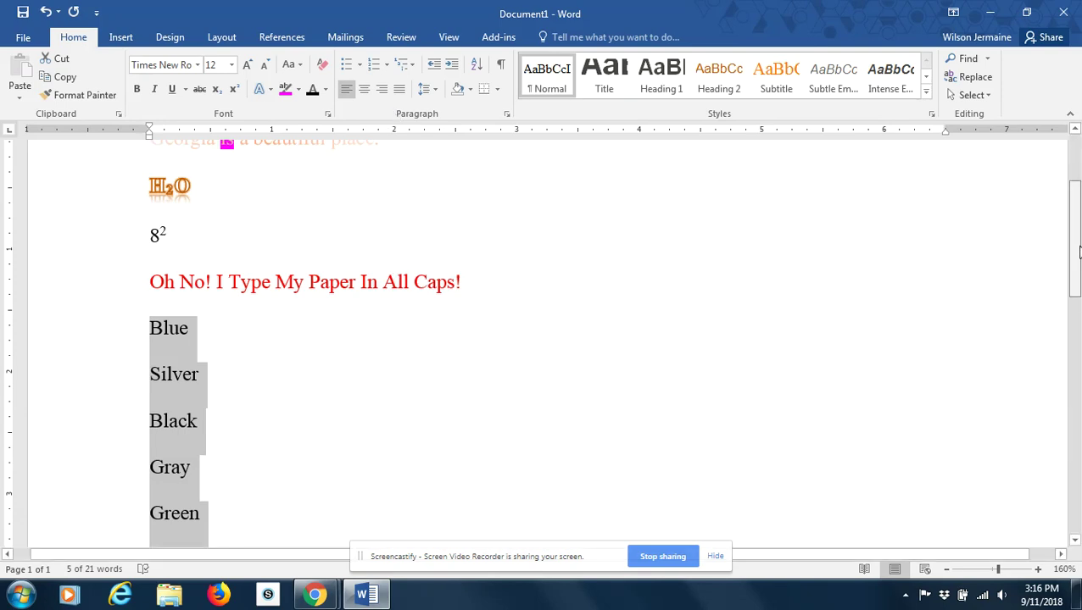
pyautogui.scroll(-2, 1079, 251)
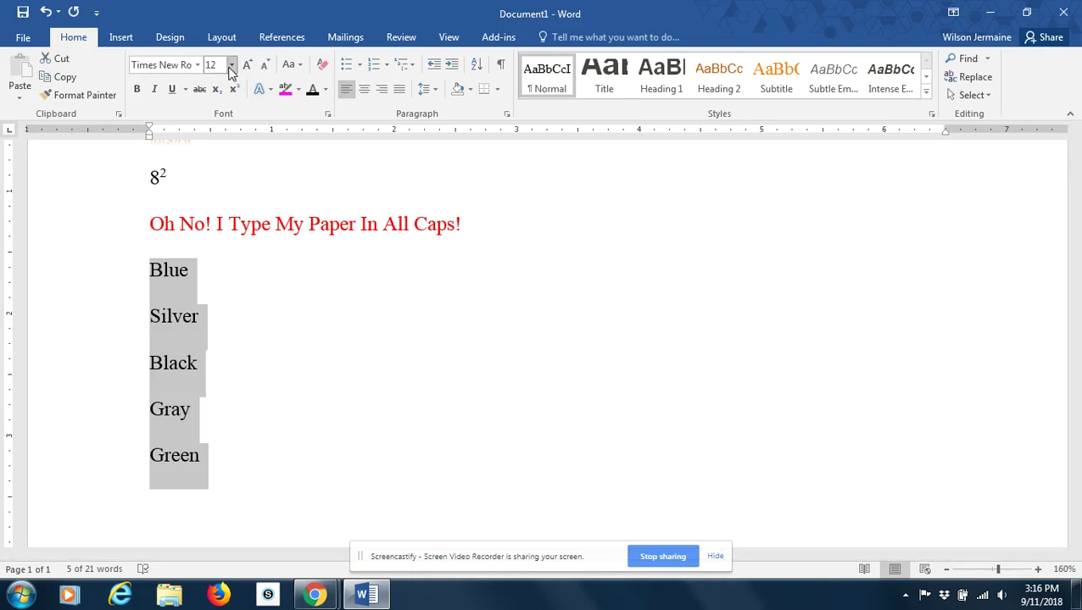
pyautogui.click(436, 92)
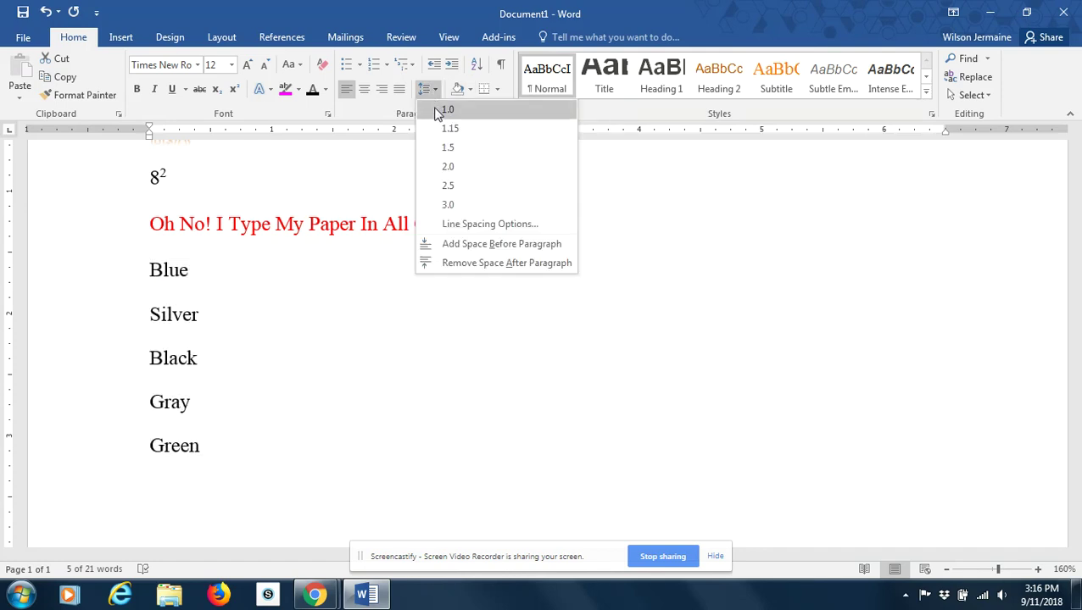
pyautogui.click(462, 167)
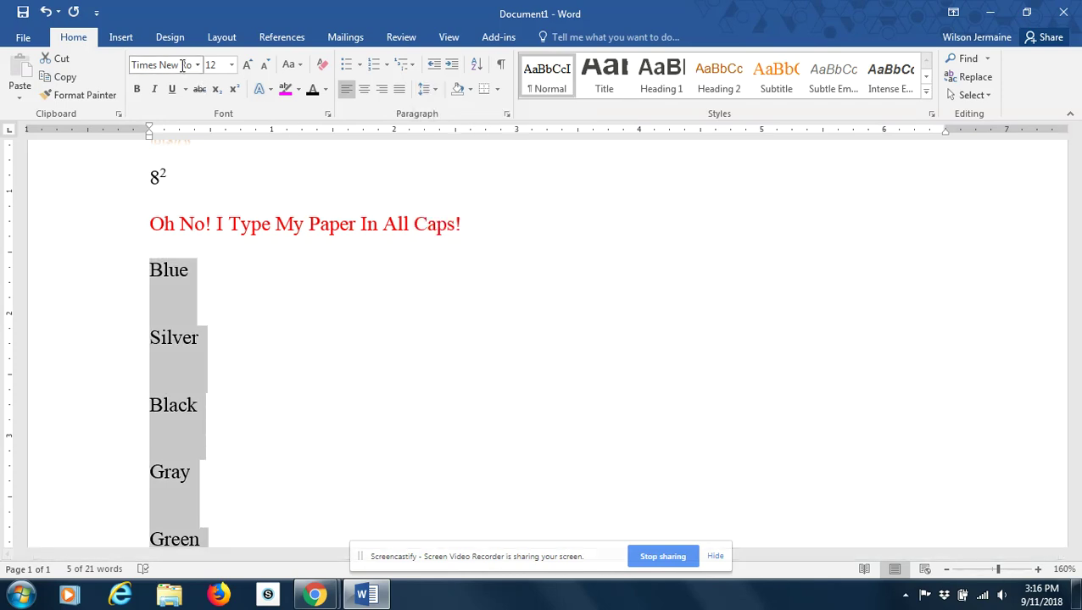
pyautogui.click(433, 90)
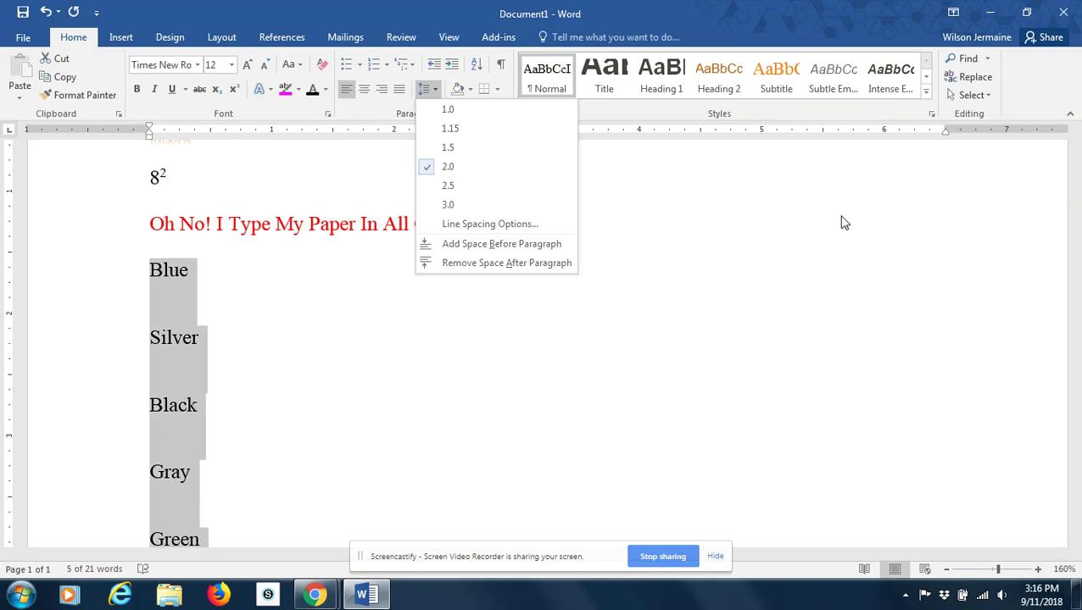
pyautogui.click(803, 217)
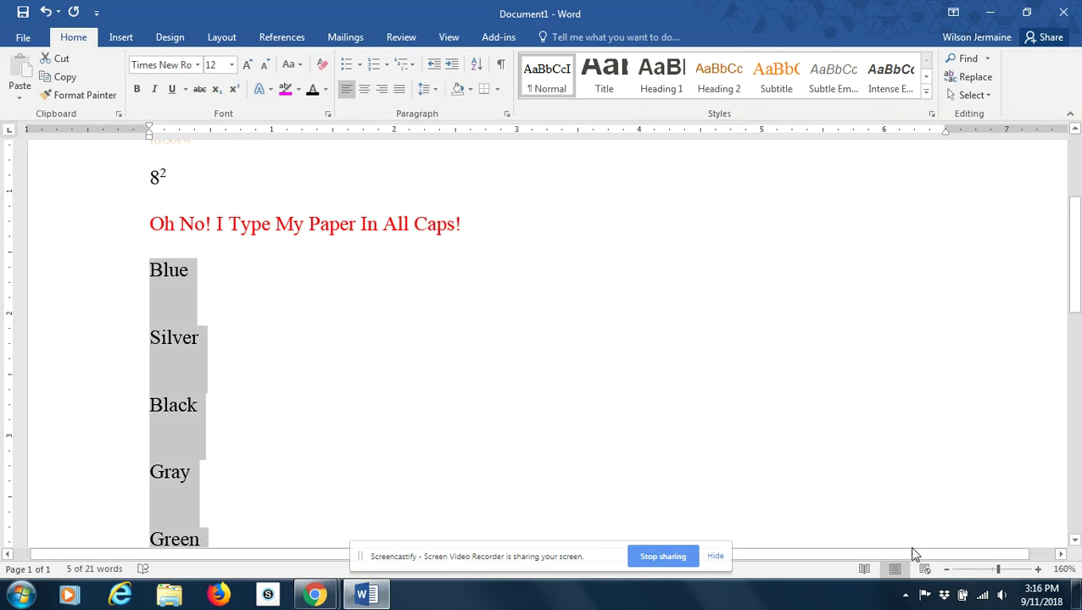
# Step: Shade all five color list paragraphs with a light pink theme color, and undo the shading
pyautogui.tripleClick(946, 569)
pyautogui.doubleClick(946, 570)
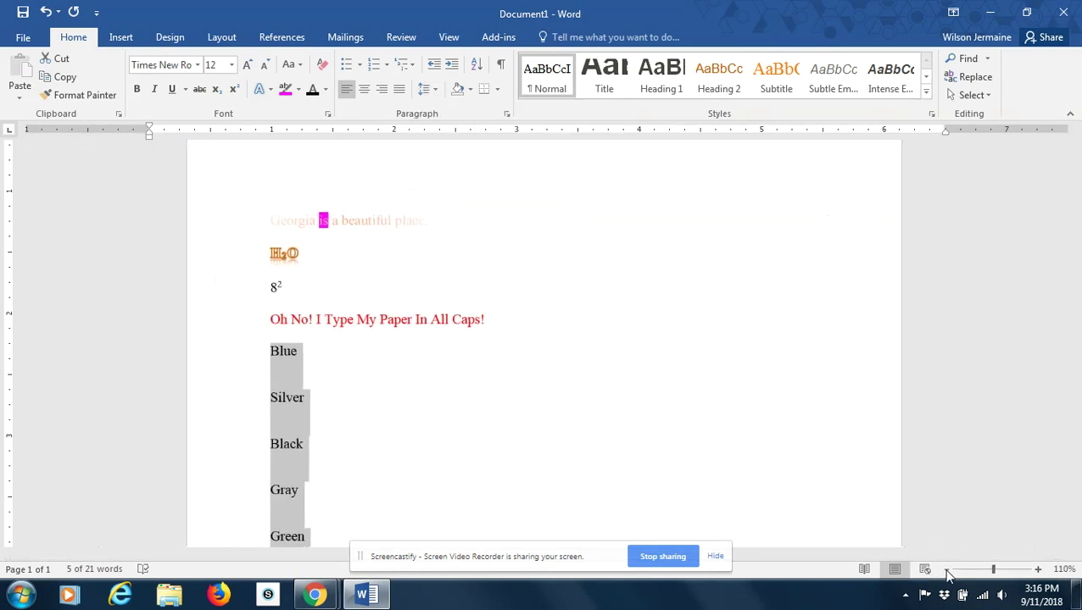
pyautogui.scroll(-3, 1080, 320)
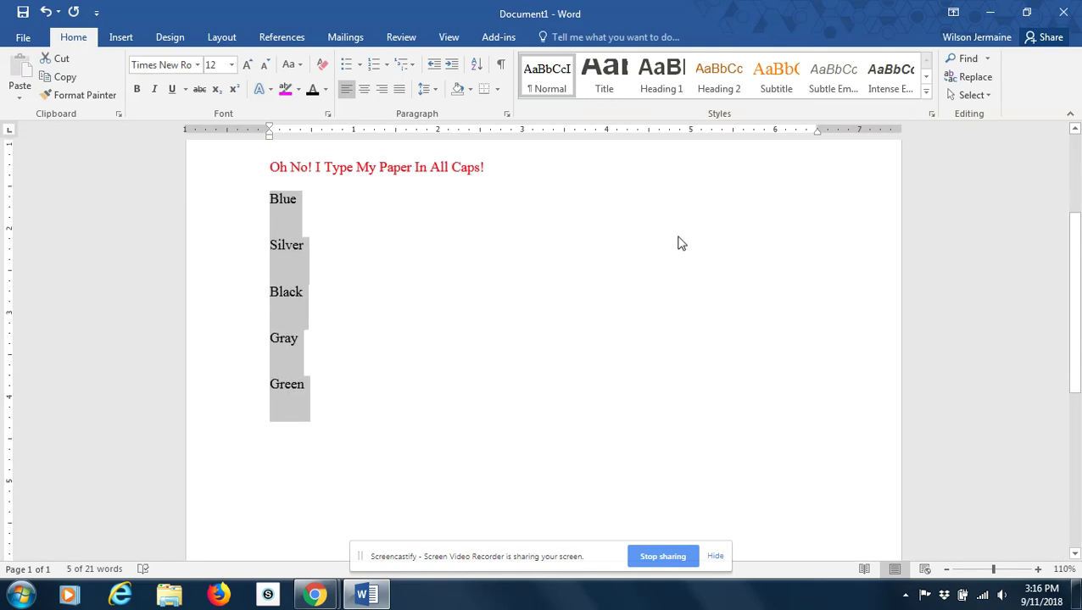
pyautogui.click(274, 208)
pyautogui.moveTo(275, 209); pyautogui.dragTo(328, 381)
pyautogui.click(471, 90)
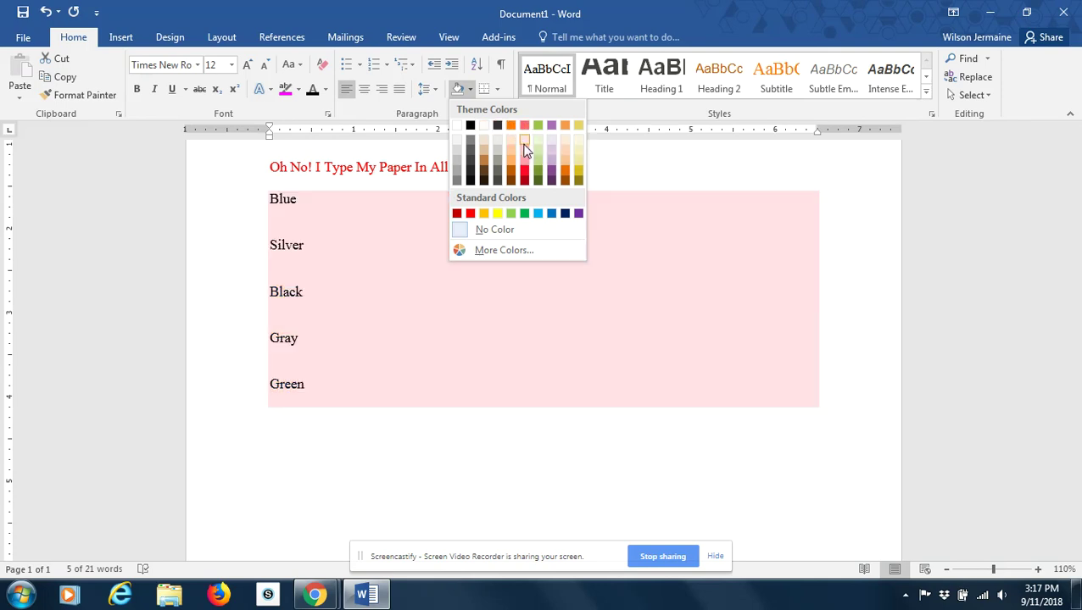
pyautogui.click(525, 145)
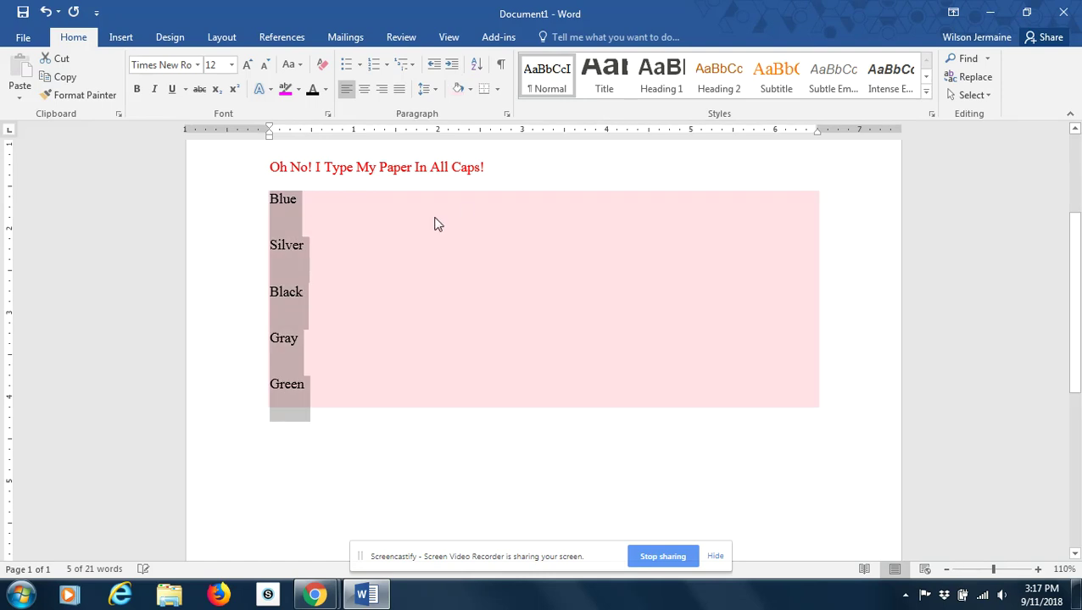
pyautogui.hotkey('ctrl', 'z')
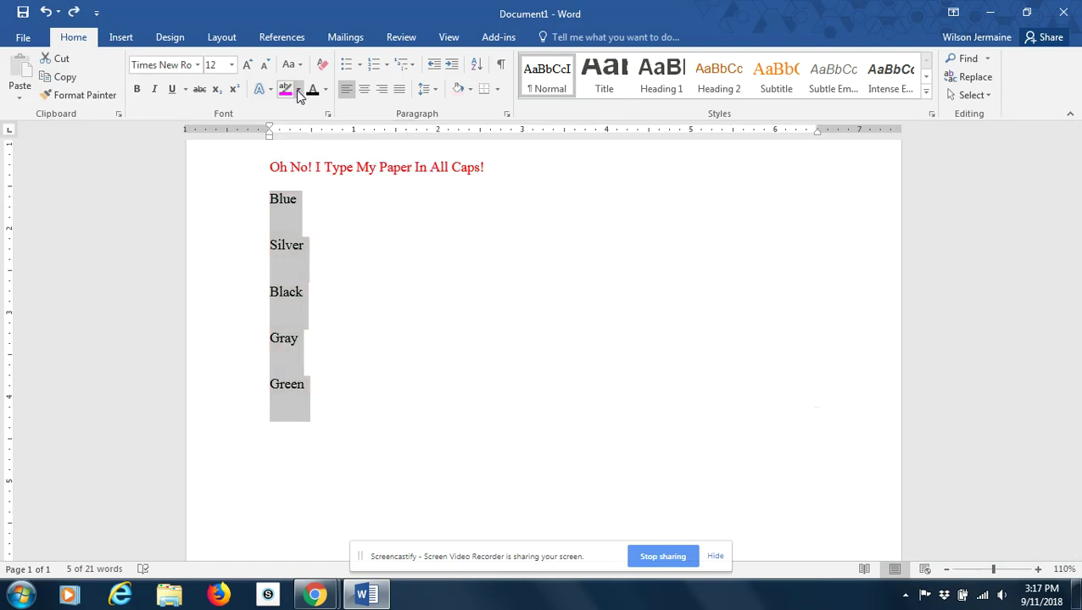
# Step: Highlight the word "Blue" in the color list with the pink text highlight color
pyautogui.click(287, 200)
pyautogui.moveTo(270, 199); pyautogui.dragTo(307, 201)
pyautogui.click(286, 89)
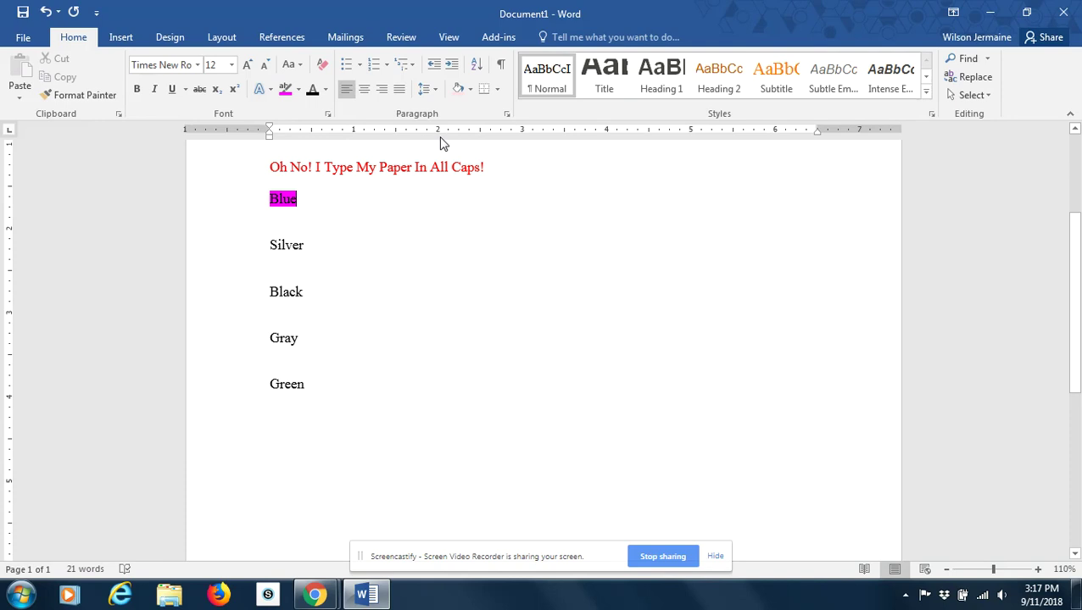
# Step: Shade the Blue, Black and Green paragraphs with the light pink theme color
pyautogui.click(463, 89)
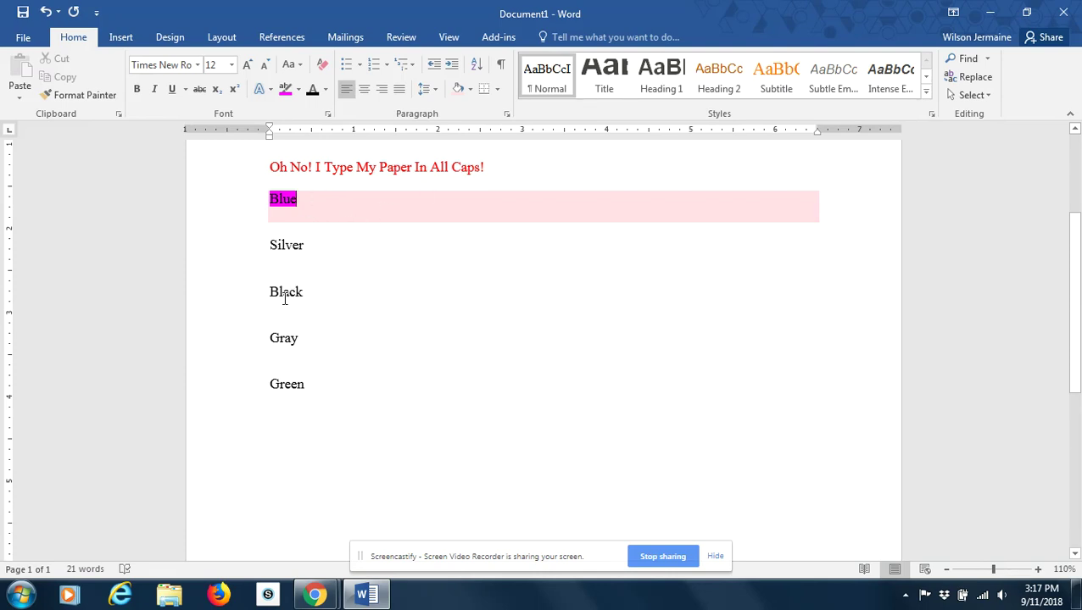
pyautogui.click(459, 90)
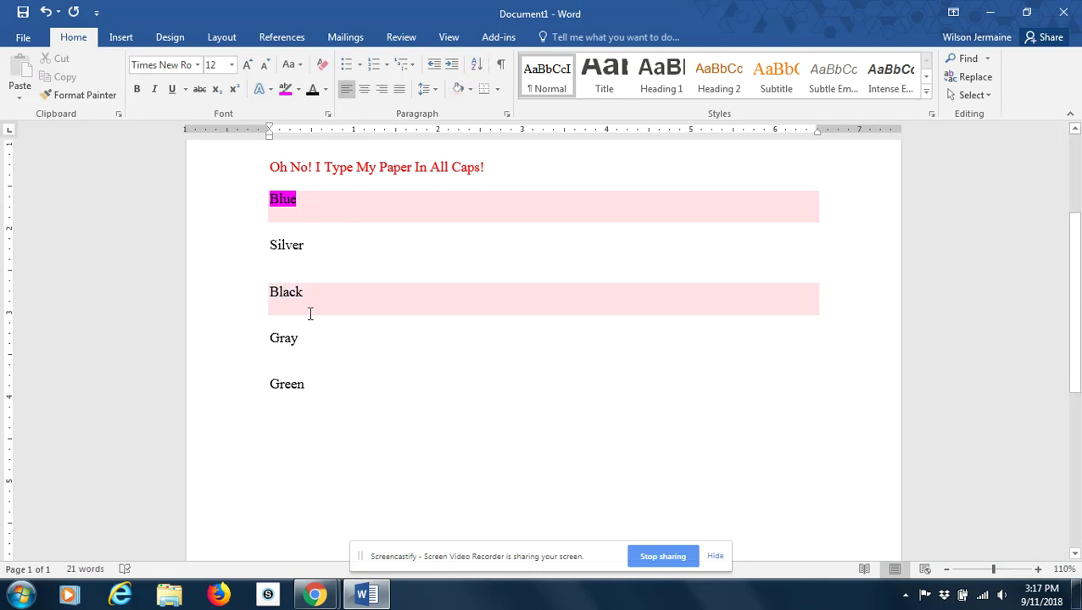
pyautogui.click(290, 391)
pyautogui.click(458, 89)
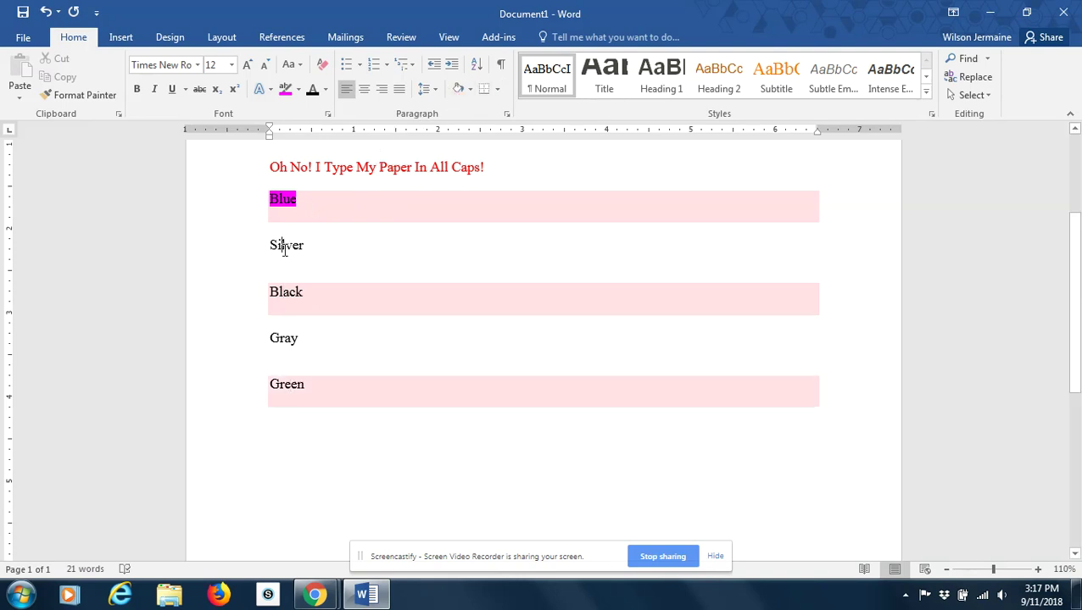
# Step: Shade the Silver and Gray paragraphs with a light green theme color
pyautogui.click(470, 89)
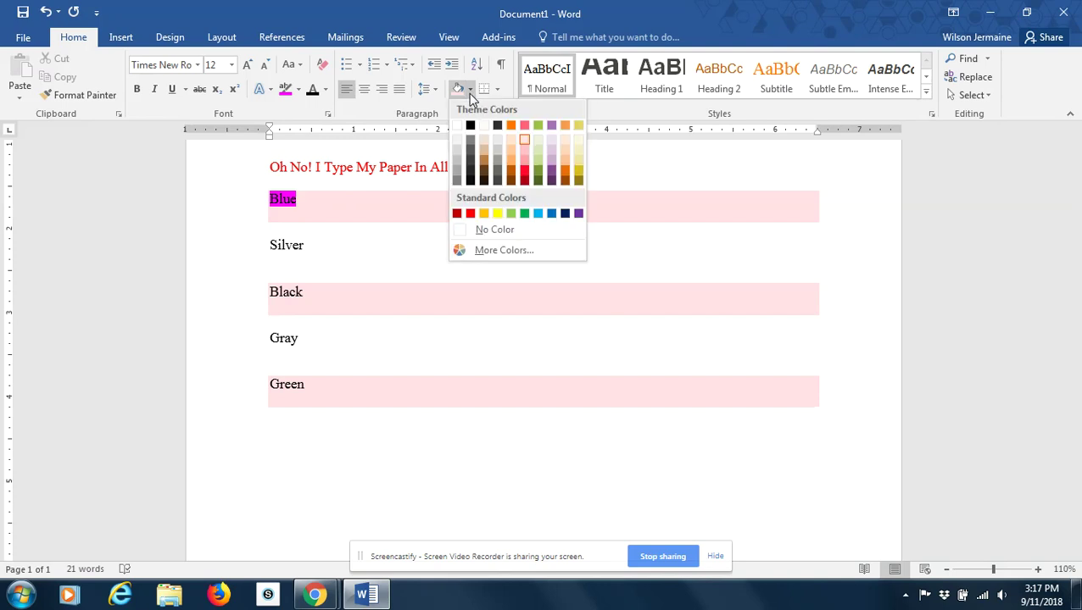
pyautogui.click(539, 149)
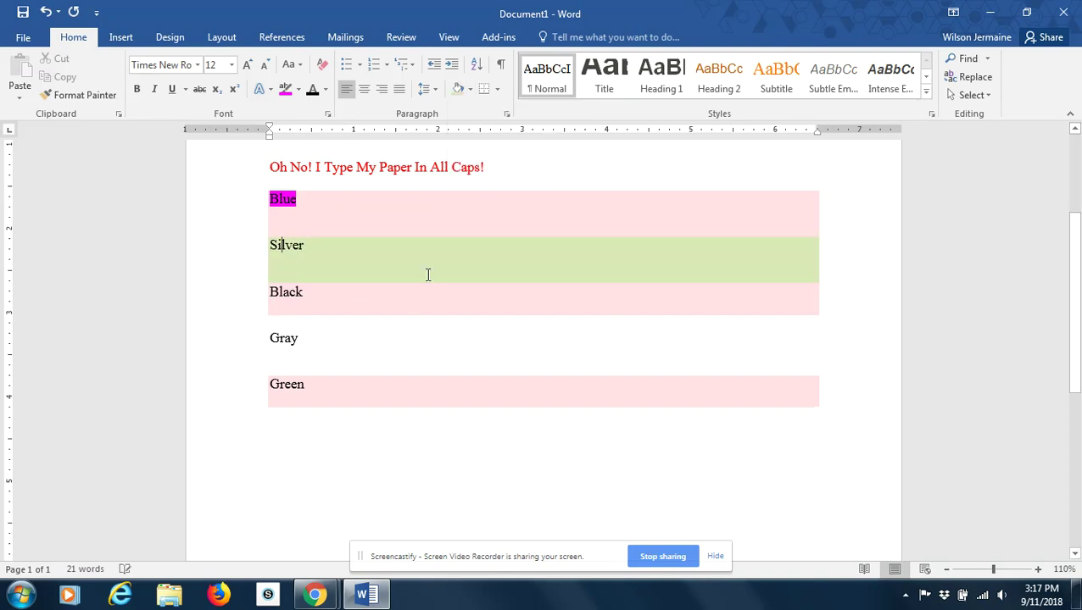
pyautogui.click(463, 89)
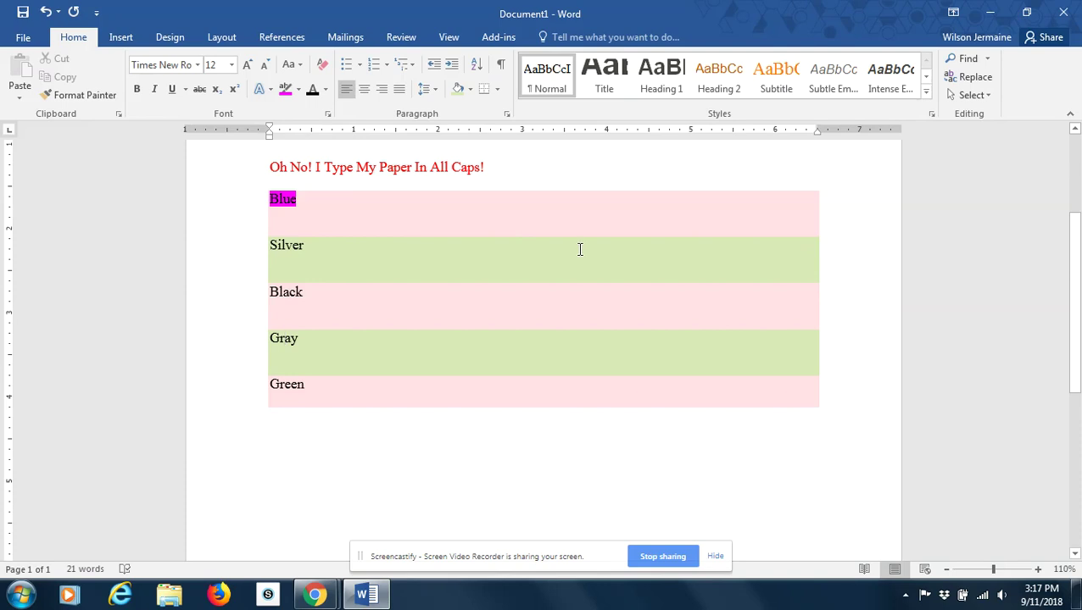
# Step: Apply all borders to the five shaded color list paragraphs, including the lines between them
pyautogui.click(497, 90)
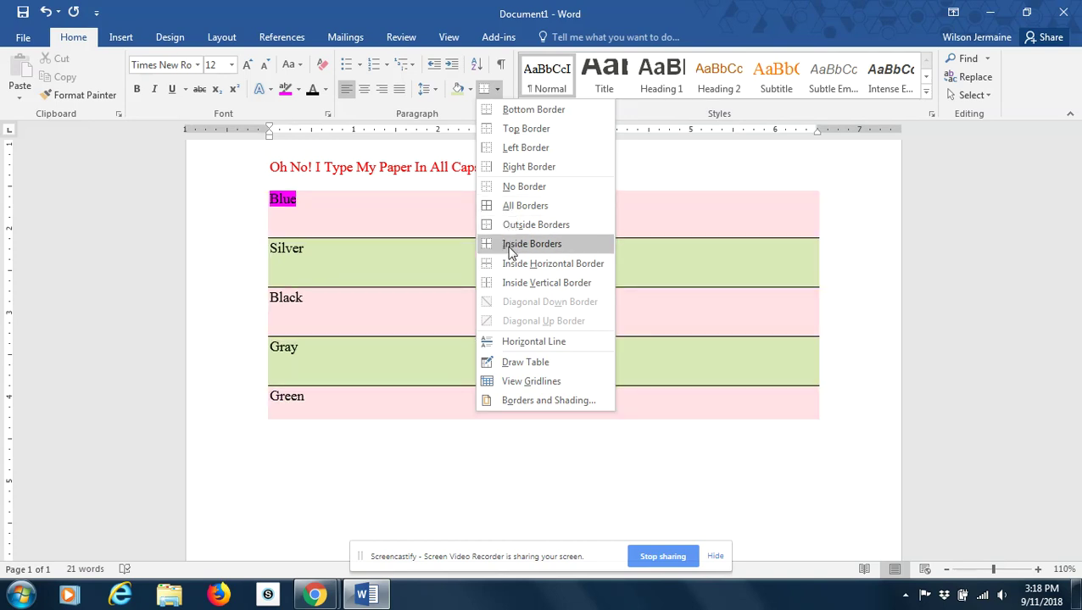
pyautogui.click(512, 206)
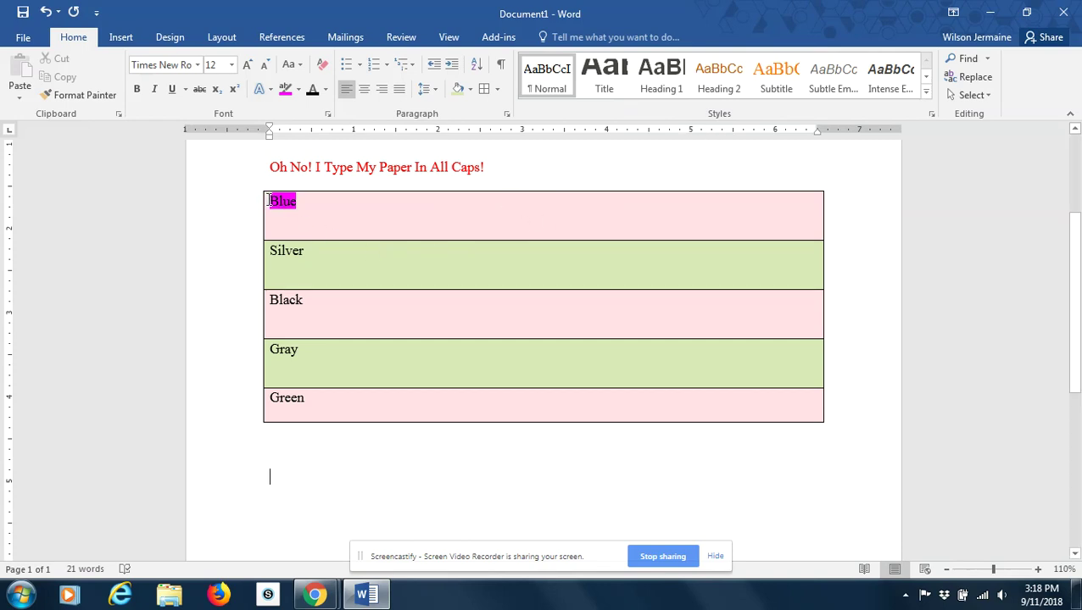
# Step: Sort the five color list paragraphs as text in ascending order, with no header row
pyautogui.moveTo(270, 201); pyautogui.dragTo(311, 434)
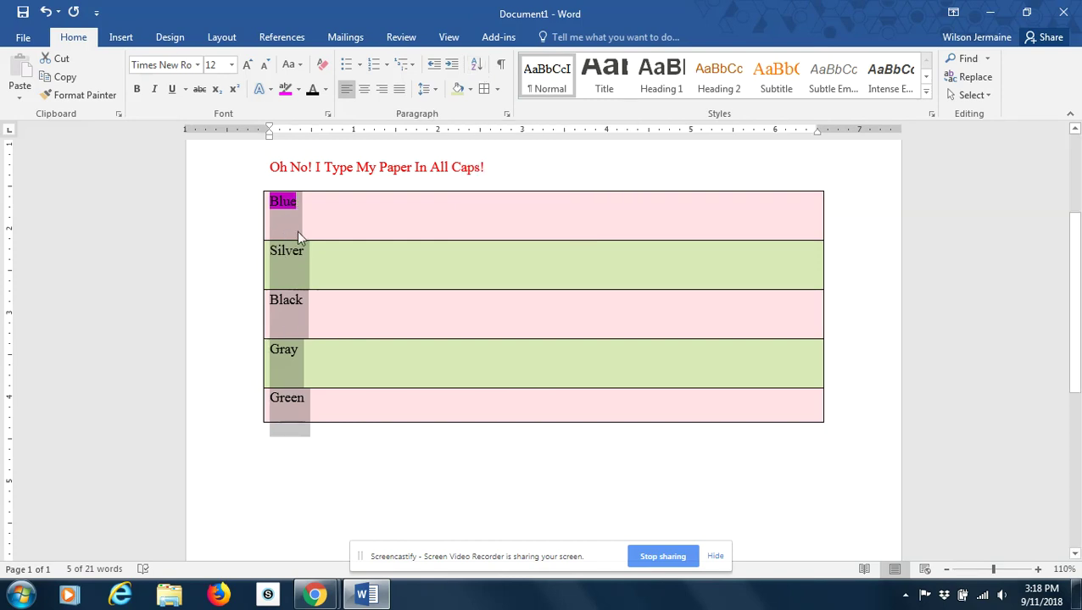
pyautogui.click(477, 68)
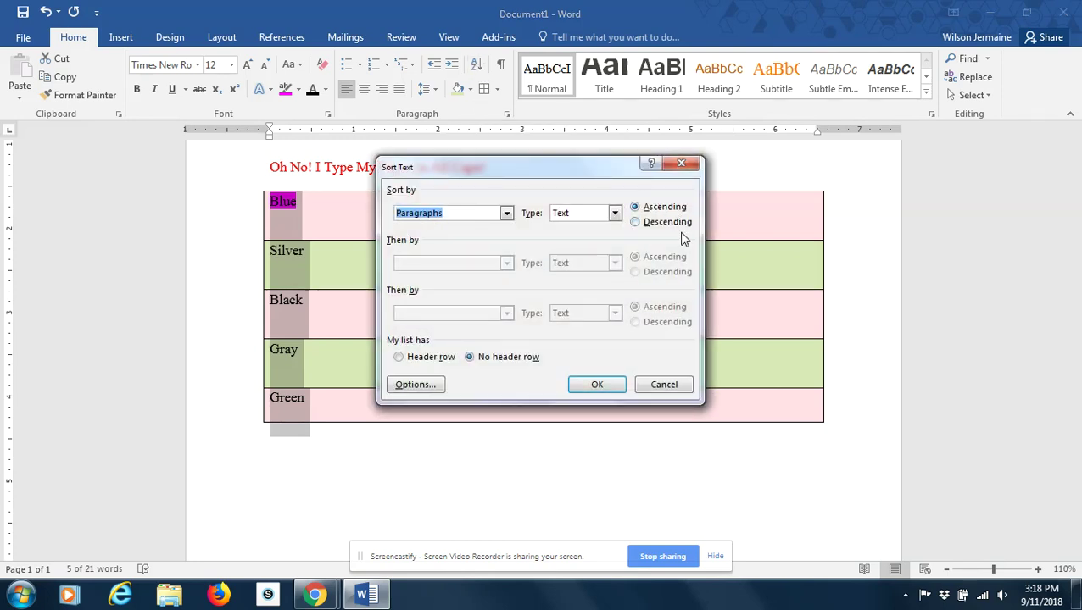
pyautogui.click(593, 386)
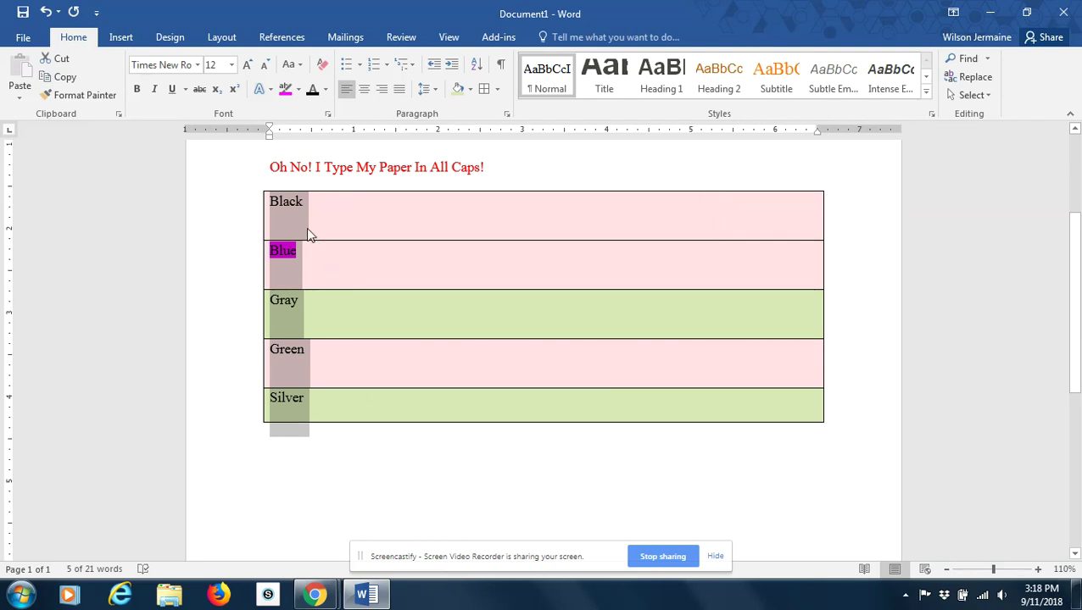
# Step: Sort the selected color list paragraphs as text in descending order, with no header row
pyautogui.click(476, 64)
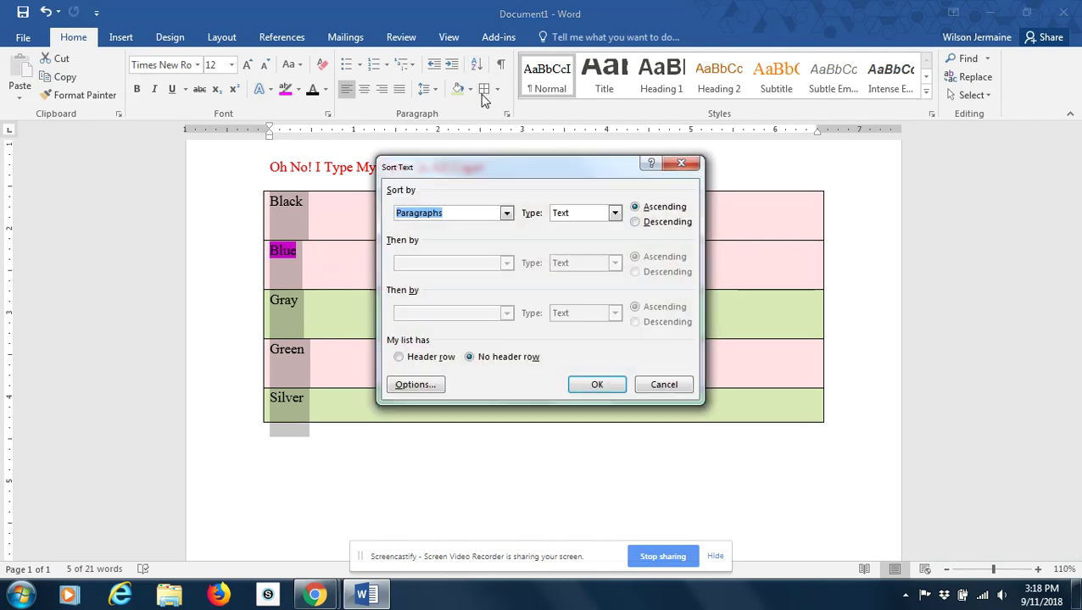
pyautogui.click(635, 223)
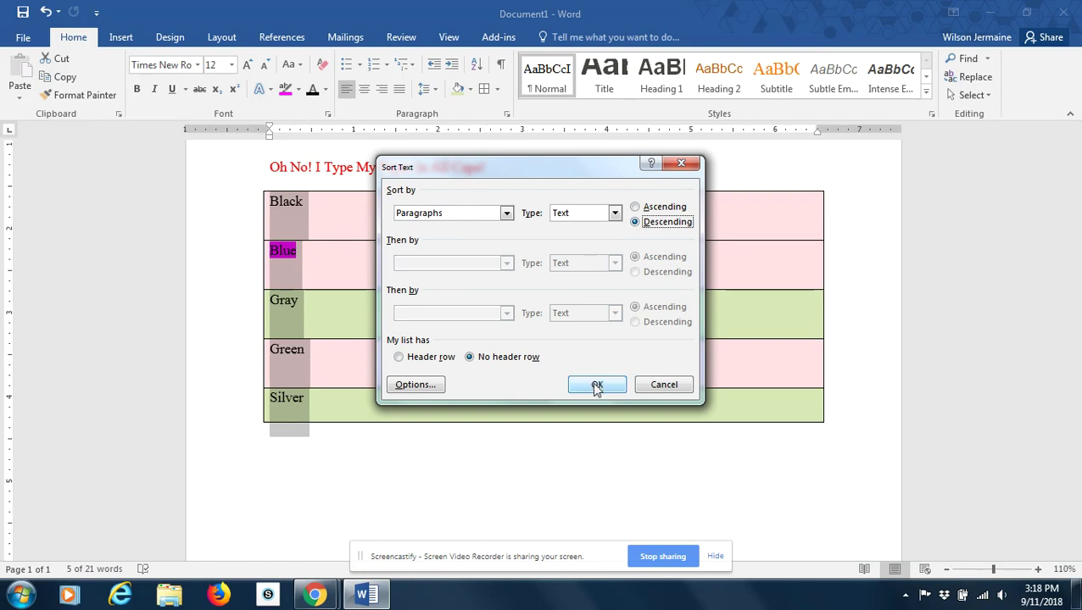
pyautogui.click(593, 384)
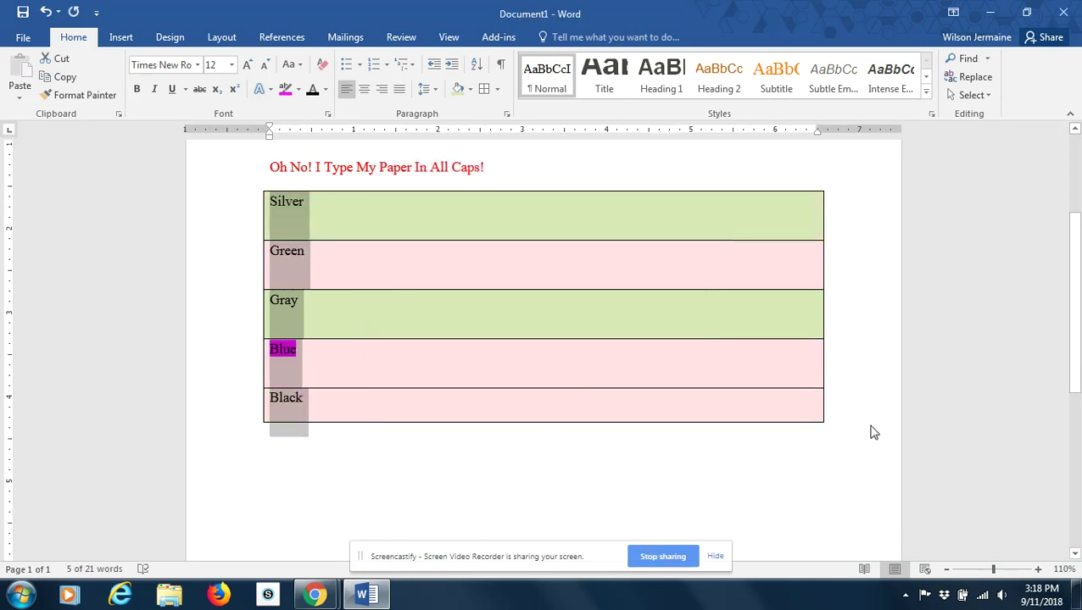